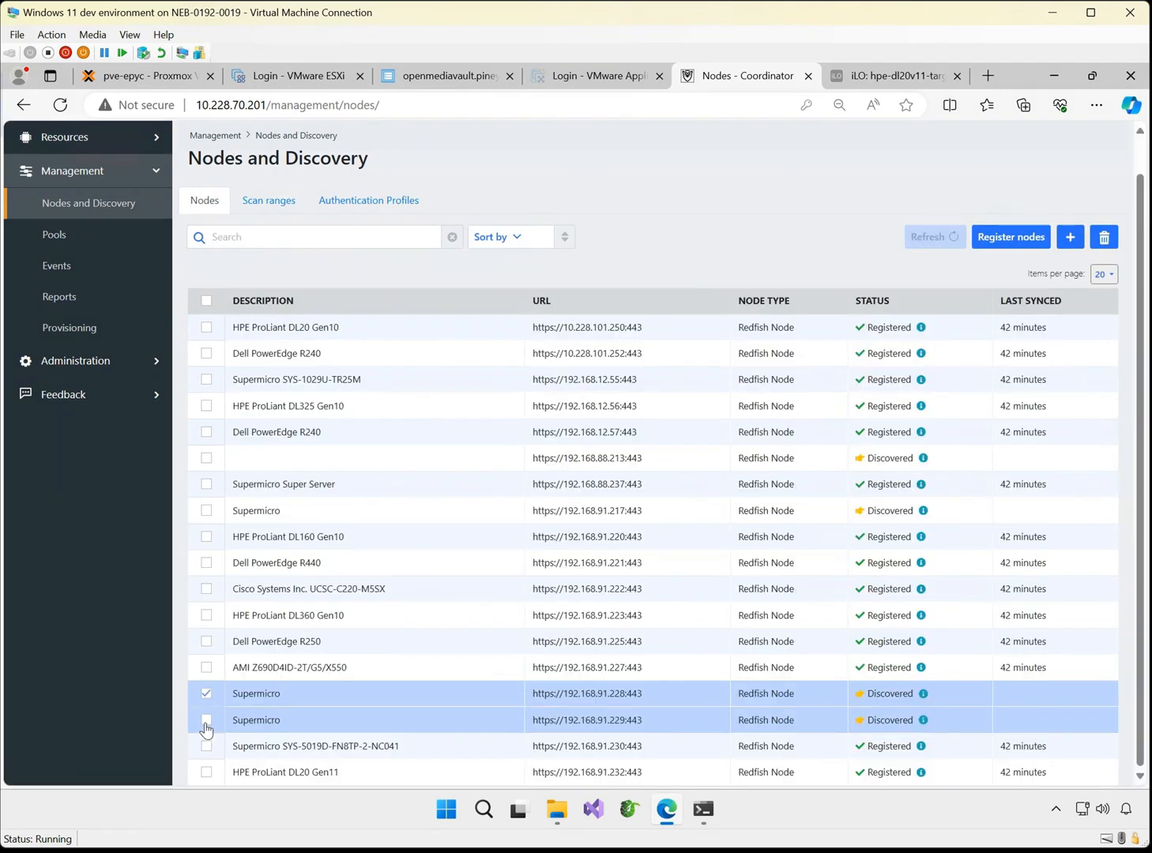
Register the three discovered Supermicro nodes at 192.168.91.217, 192.168.91.228 and 192.168.91.229
left_click(206, 510)
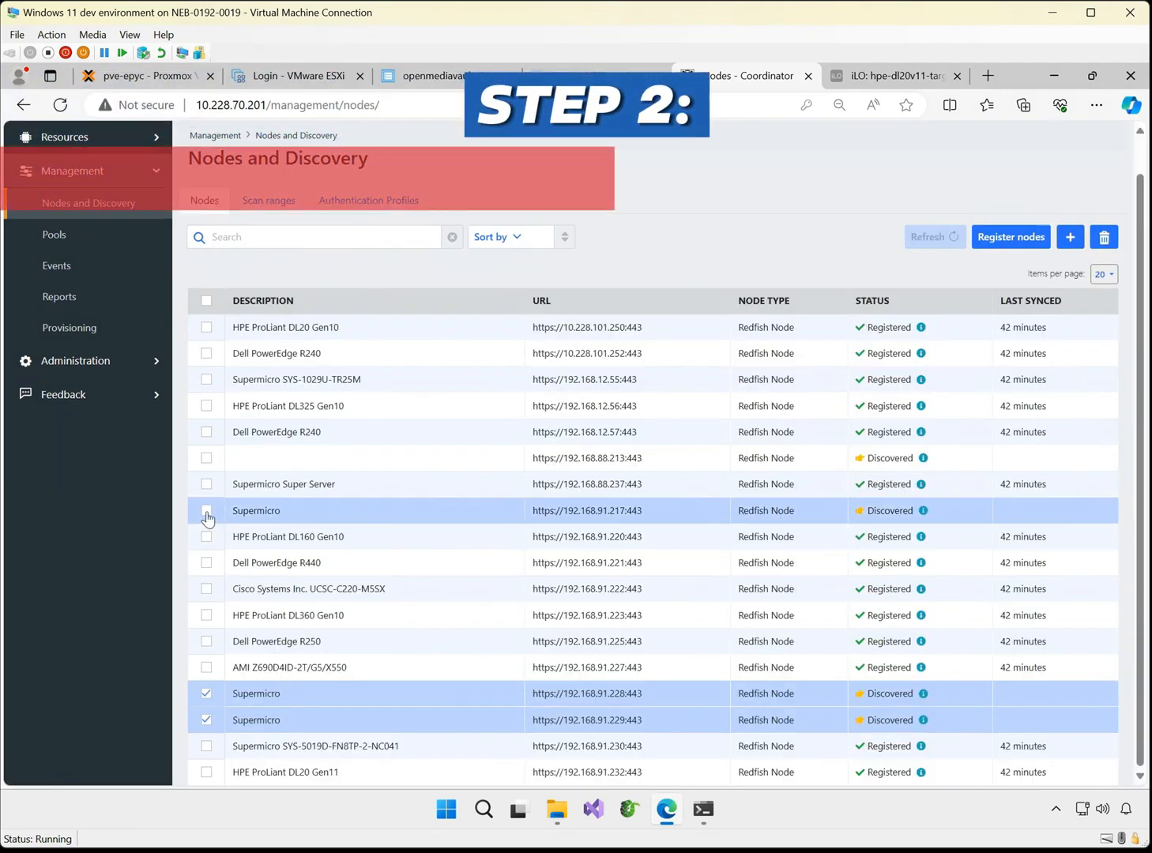
left_click(1019, 236)
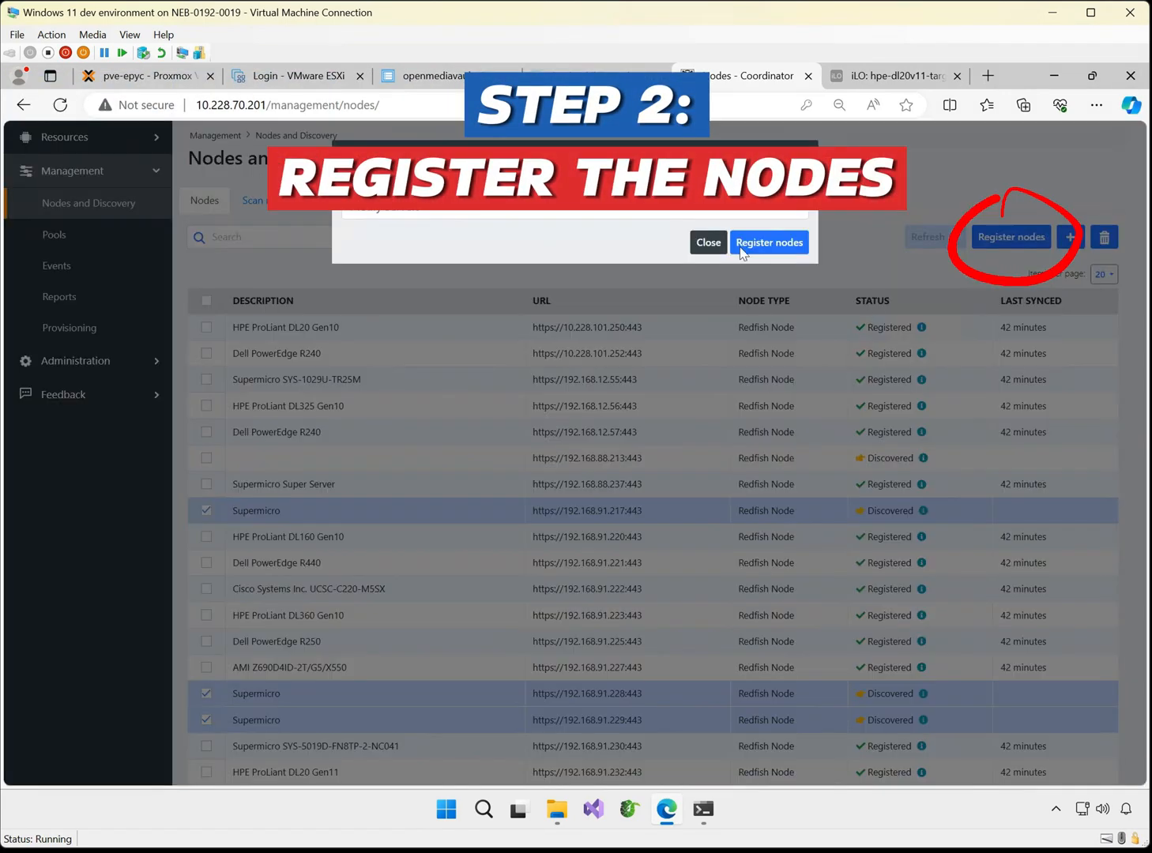
left_click(565, 205)
left_click(565, 206)
left_click(793, 246)
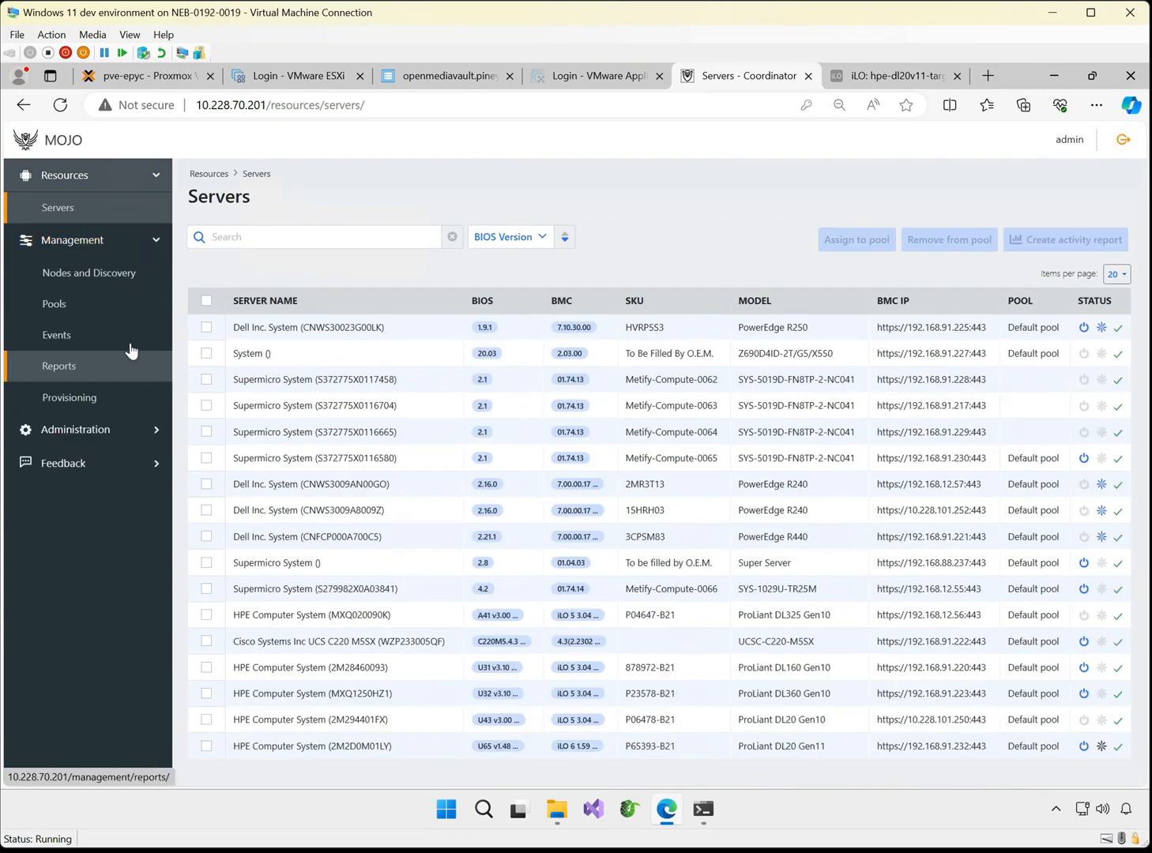
Add the three newly registered Supermicro systems (192.168.91.217, .228 and .229) as resources to the Default pool
left_click(54, 303)
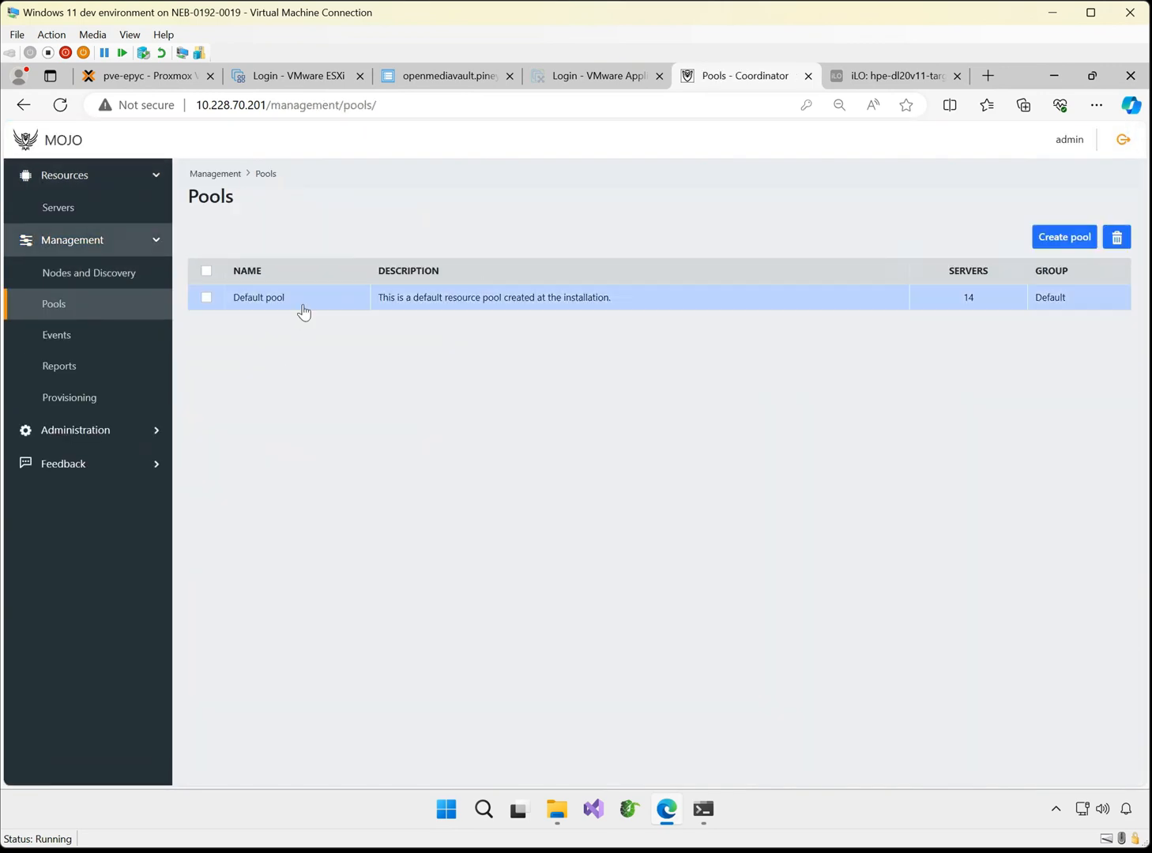
left_click(303, 304)
left_click(1064, 376)
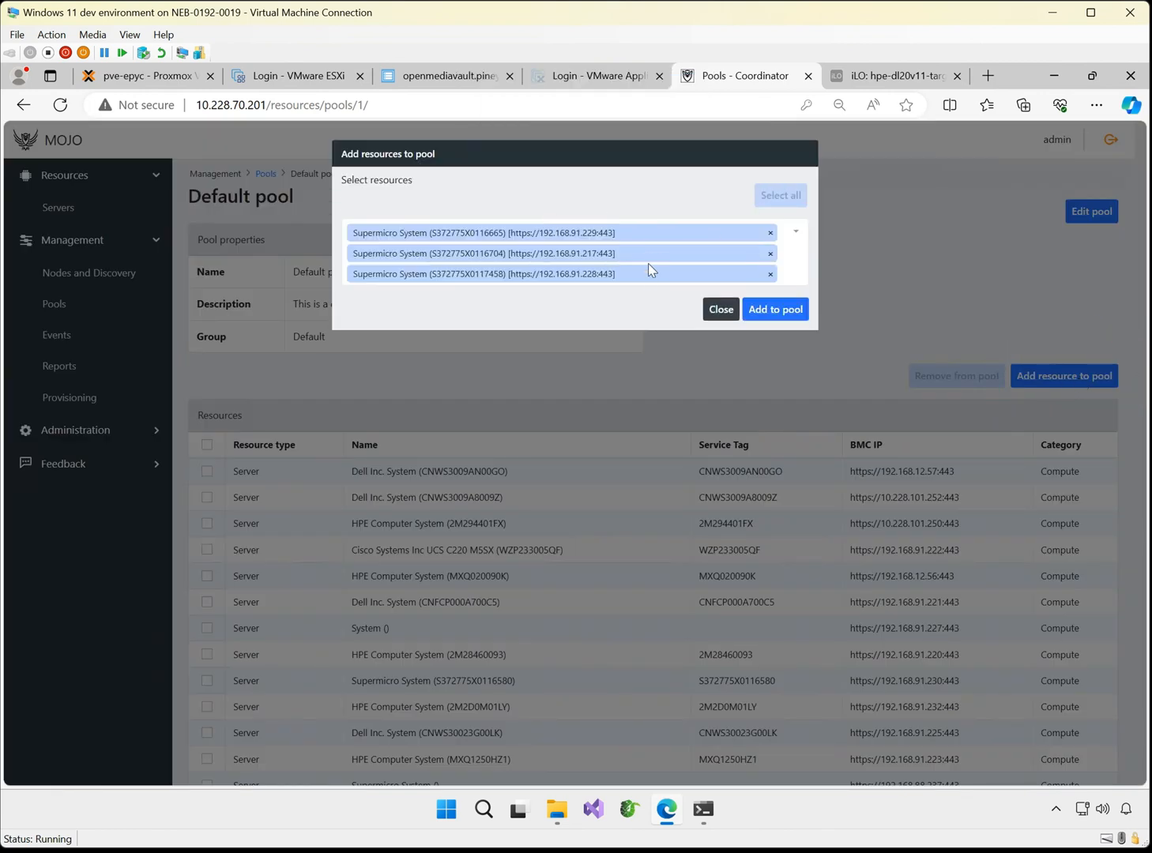
left_click(778, 309)
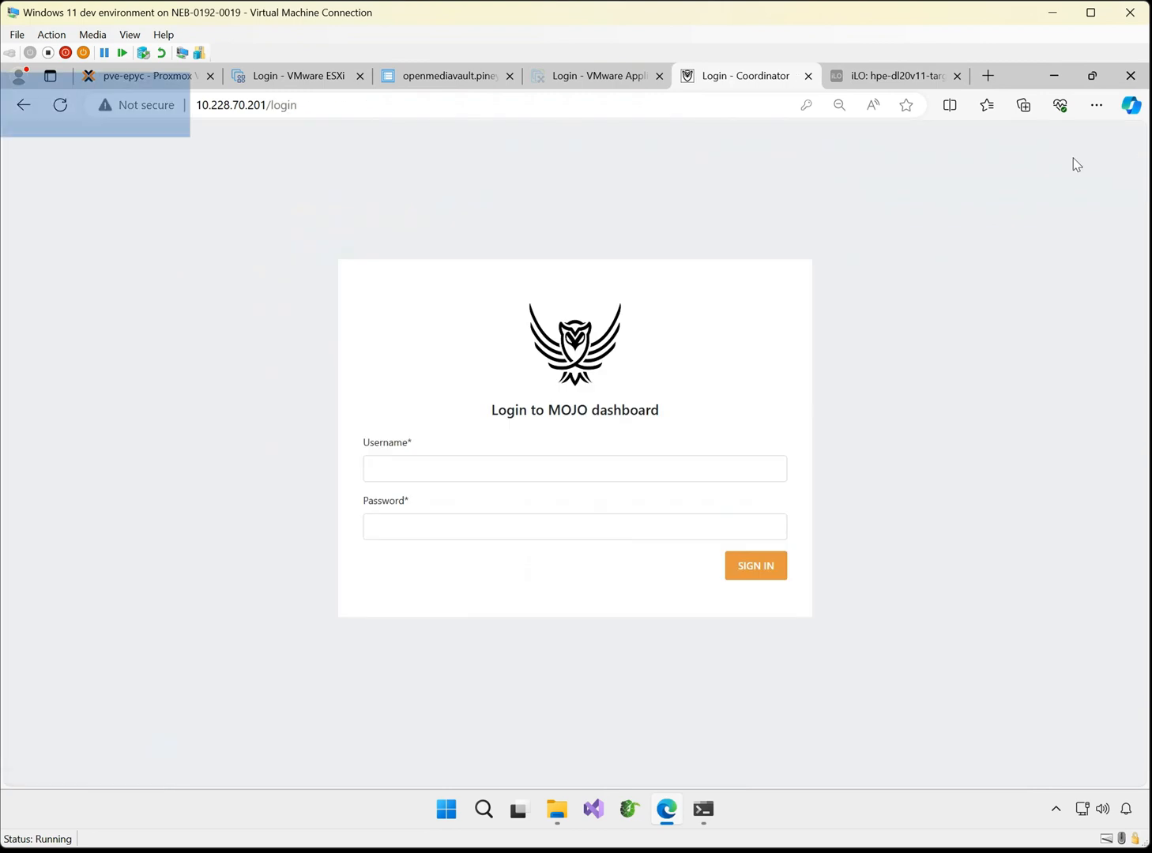
Sign in to the MOJO dashboard with the saved allinone account and its stored password
left_click(455, 472)
type("a")
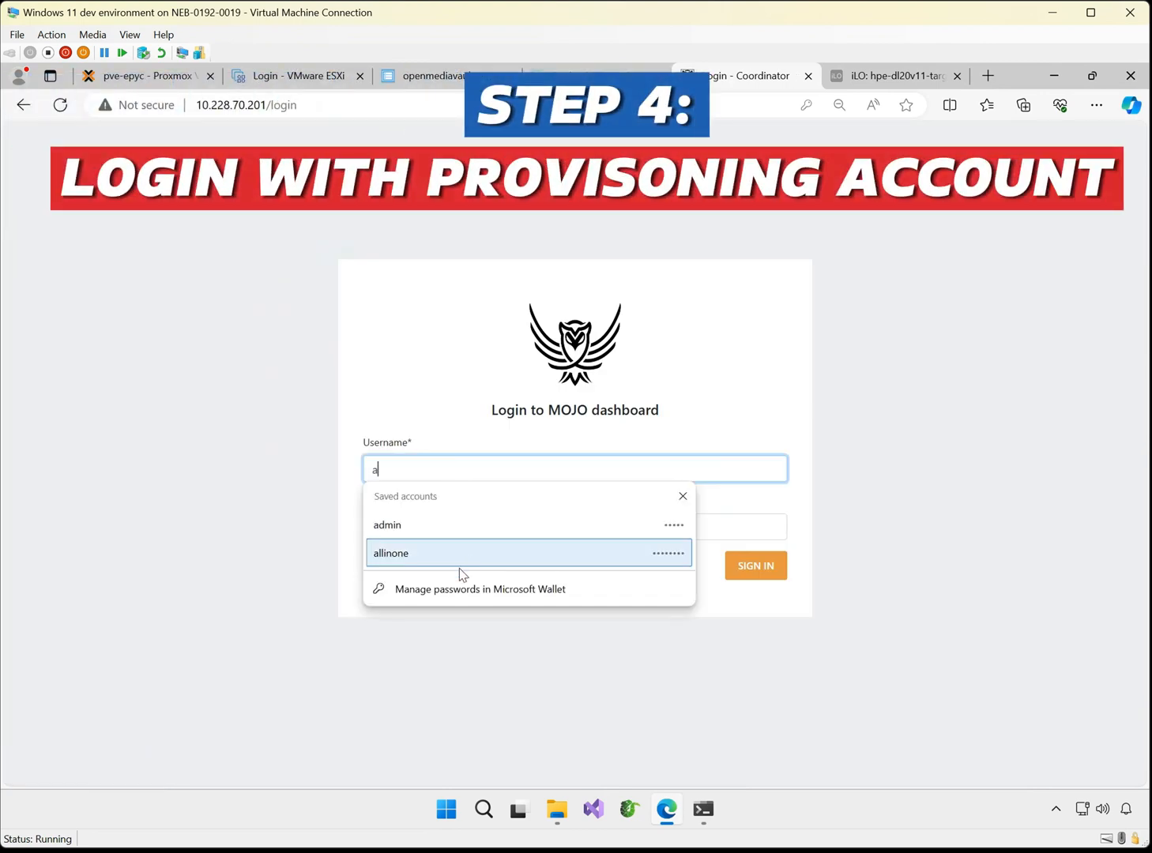
left_click(459, 563)
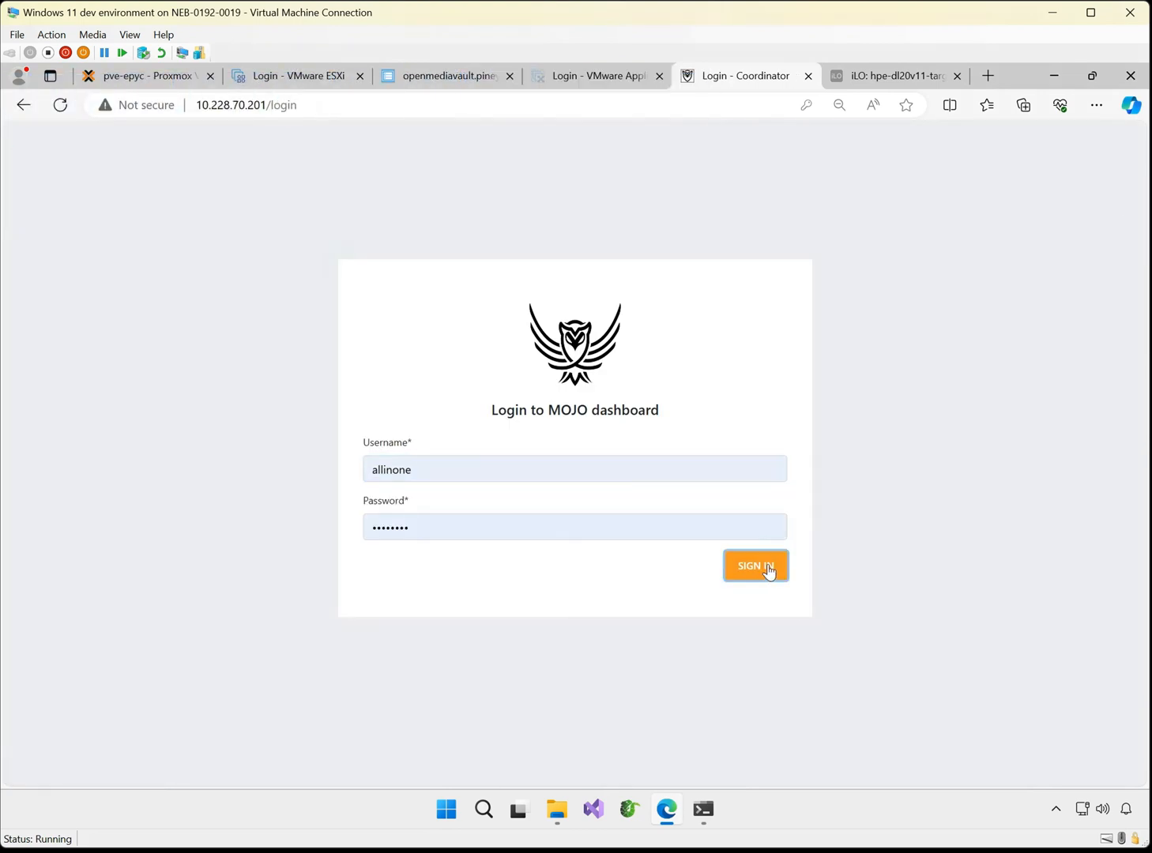
left_click(767, 567)
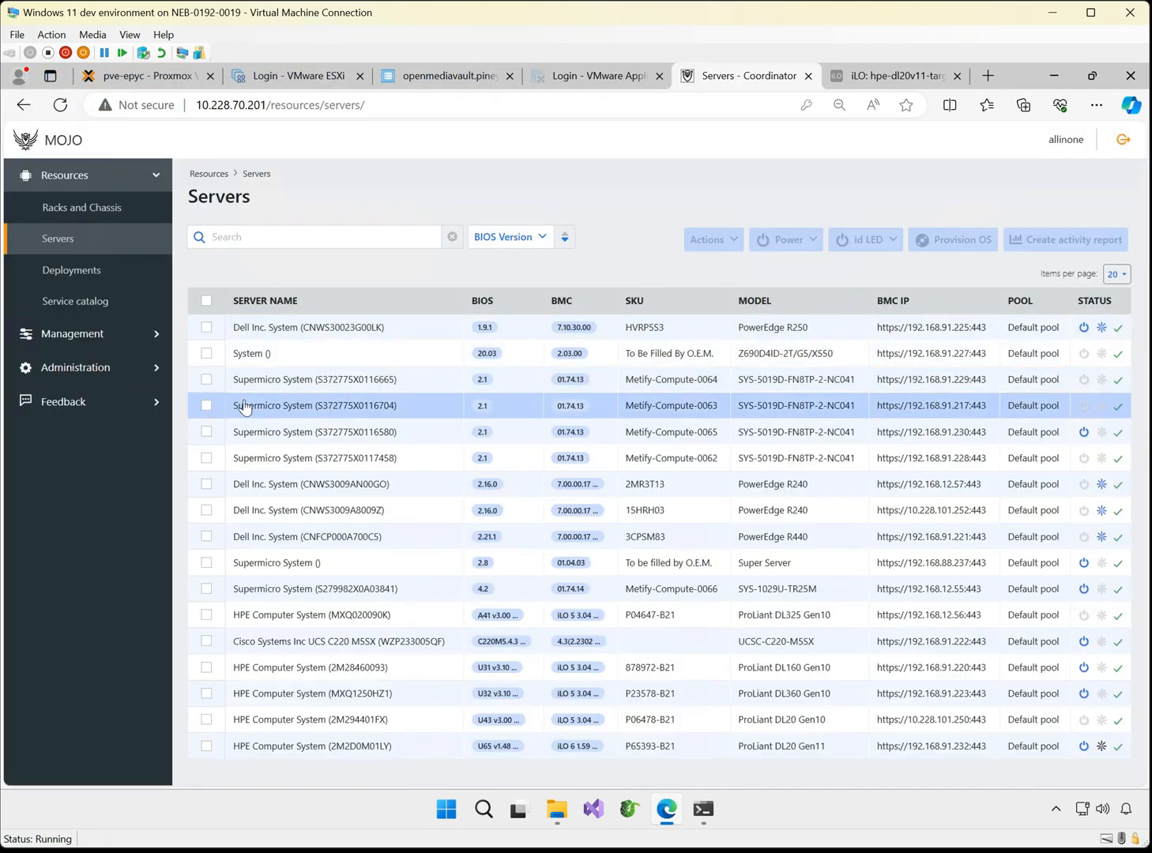
Submit an OS provisioning request for Supermicro servers 192.168.91.217, .228 and .229 using image freebsd 14.0 and template freebsd-14.0-x86_64-uefi_zfs
left_click(206, 405)
left_click(206, 379)
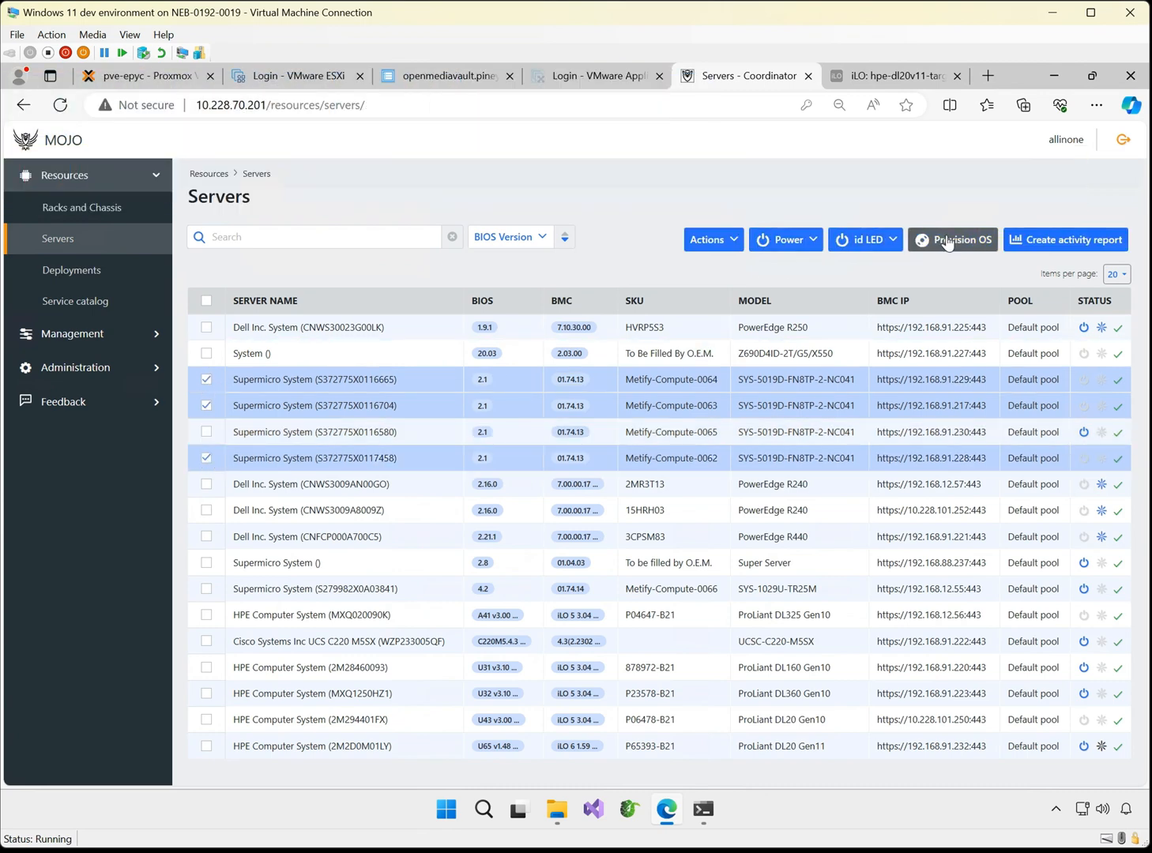
left_click(947, 239)
left_click(474, 212)
left_click(407, 262)
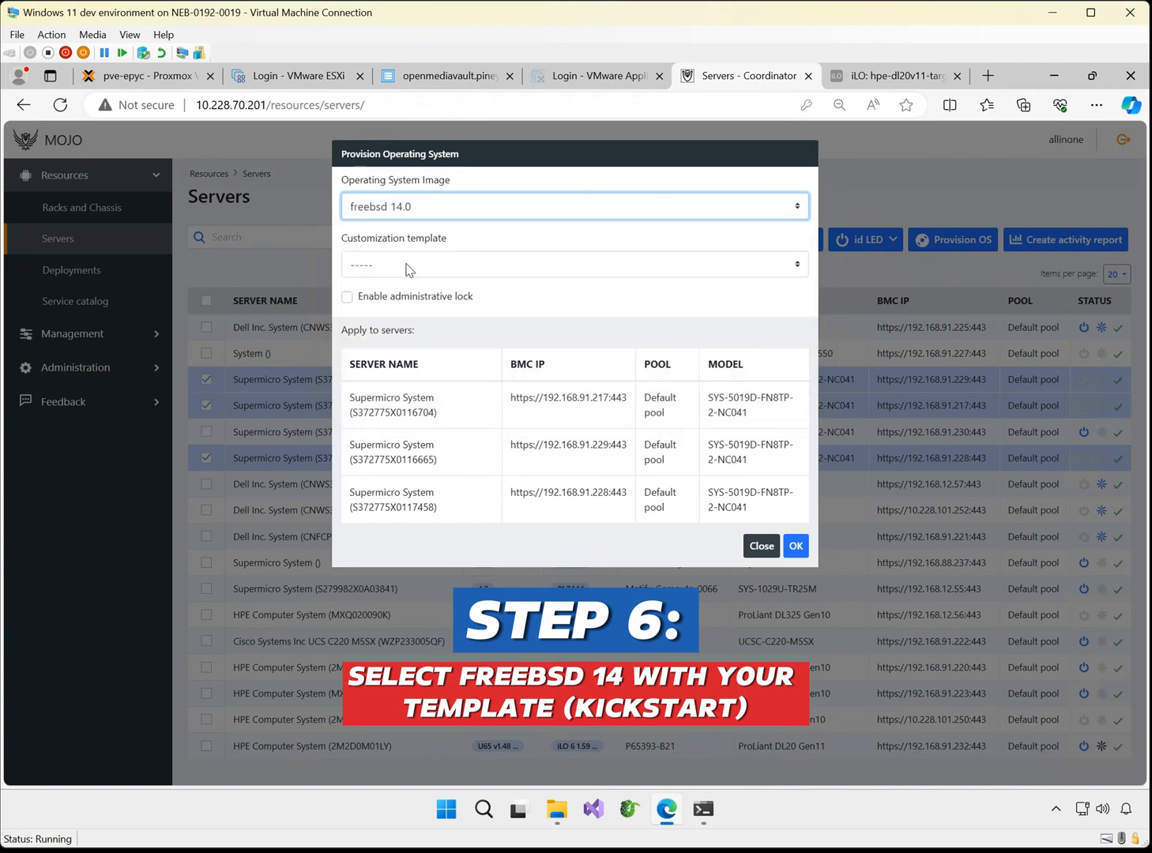
left_click(406, 267)
left_click(433, 413)
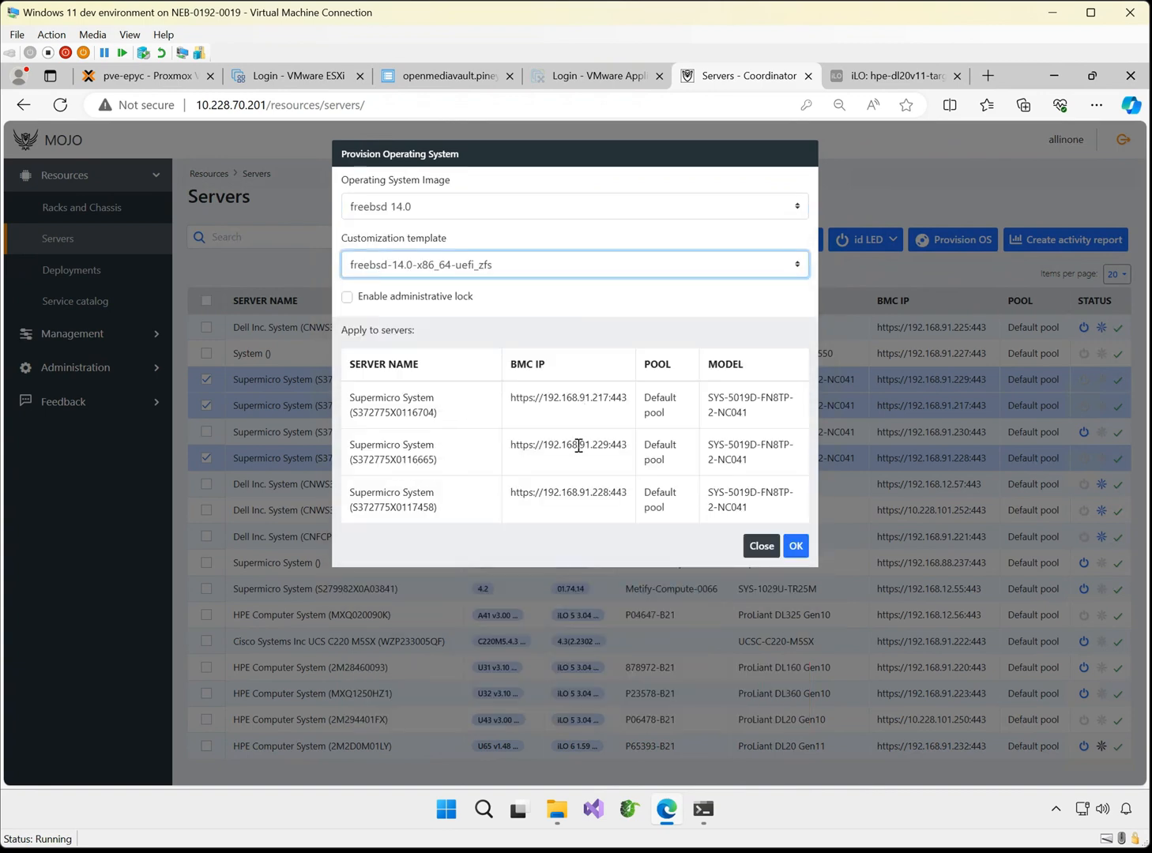
left_click(795, 545)
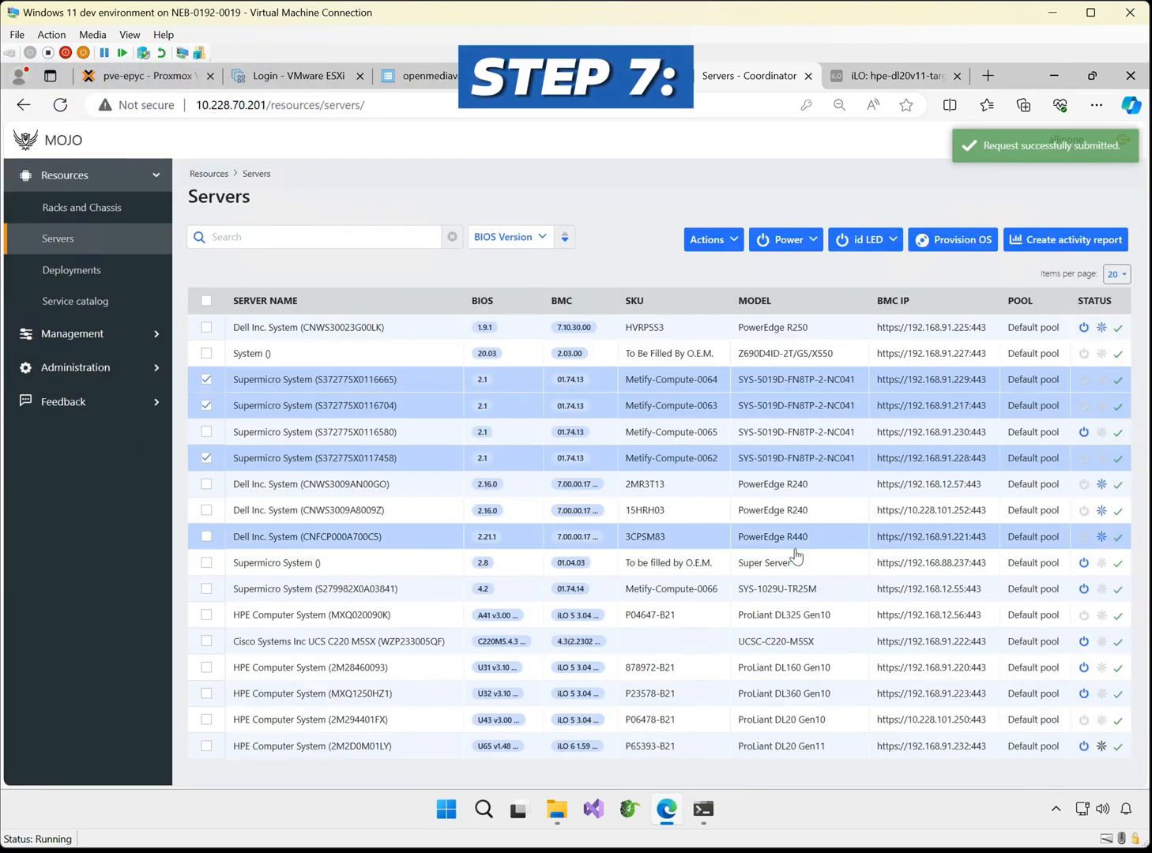
Approve the pending Operating System Provisioning request for the three Supermicro servers
left_click(97, 335)
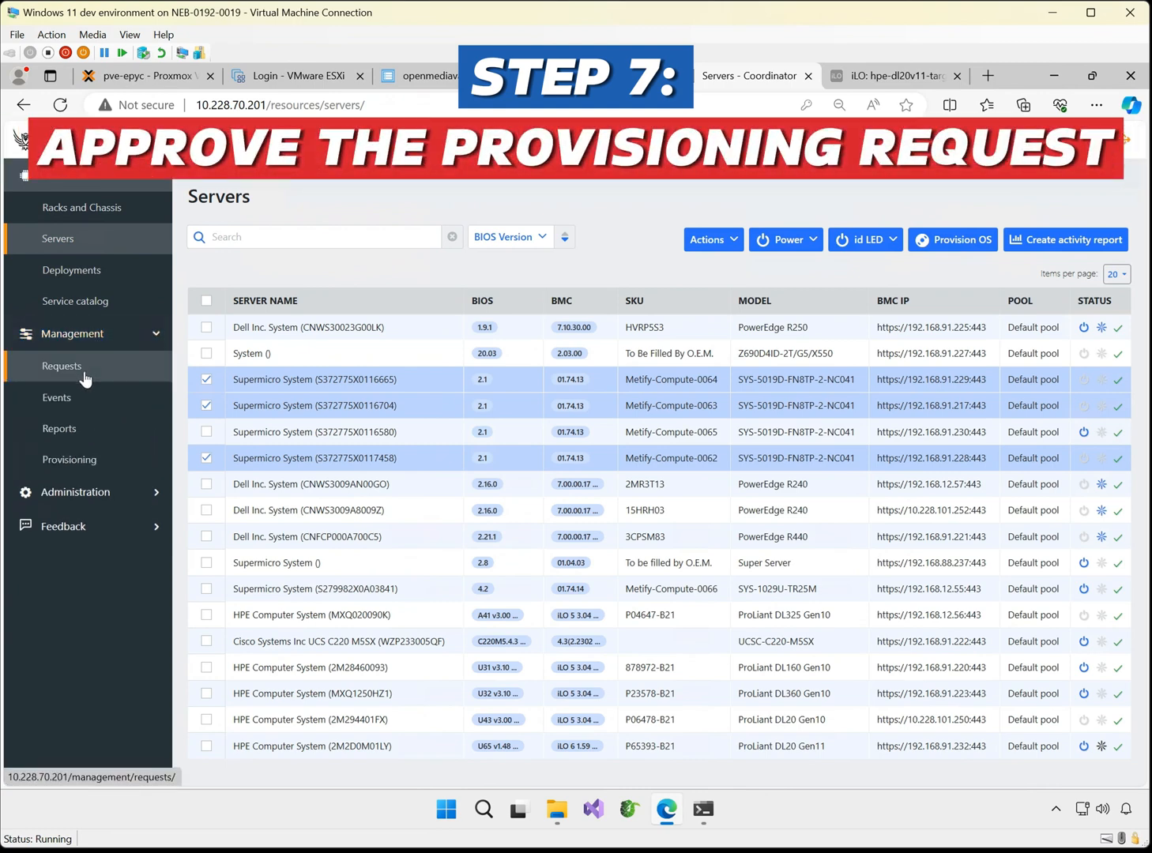
left_click(84, 373)
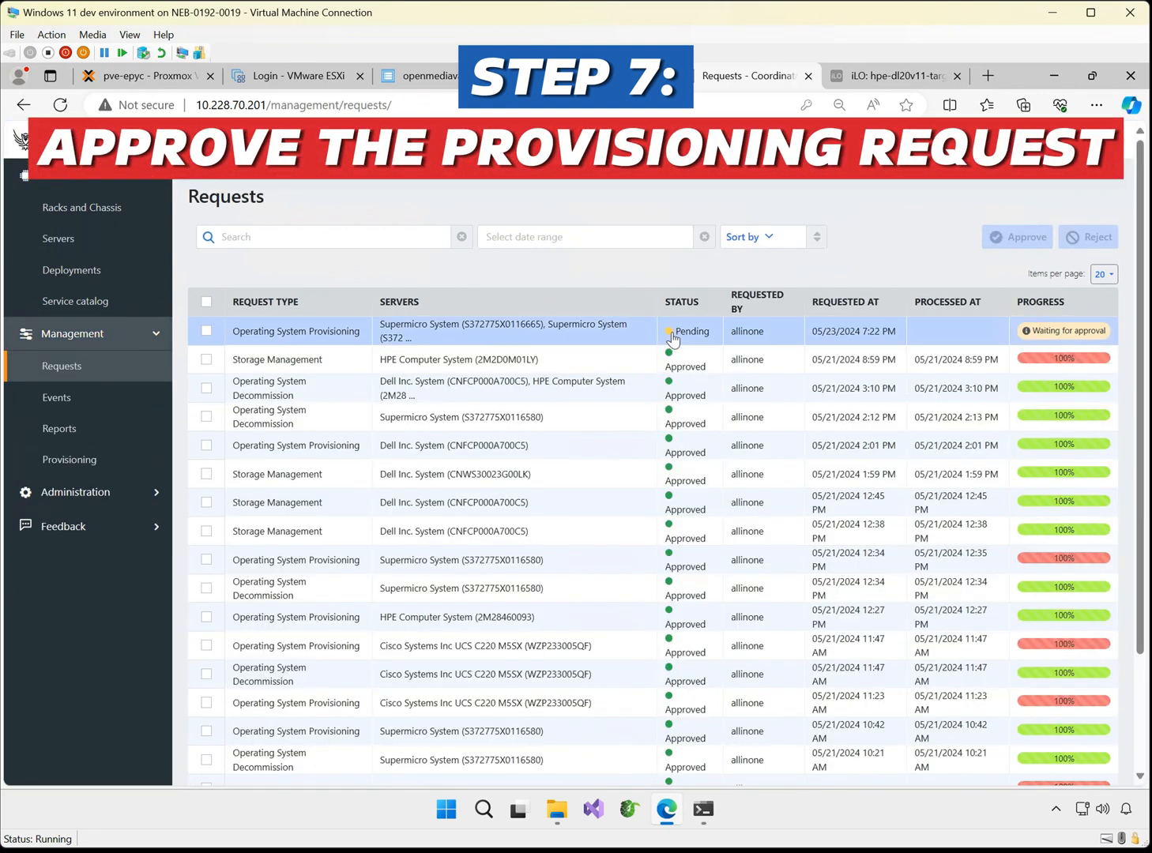
left_click(668, 335)
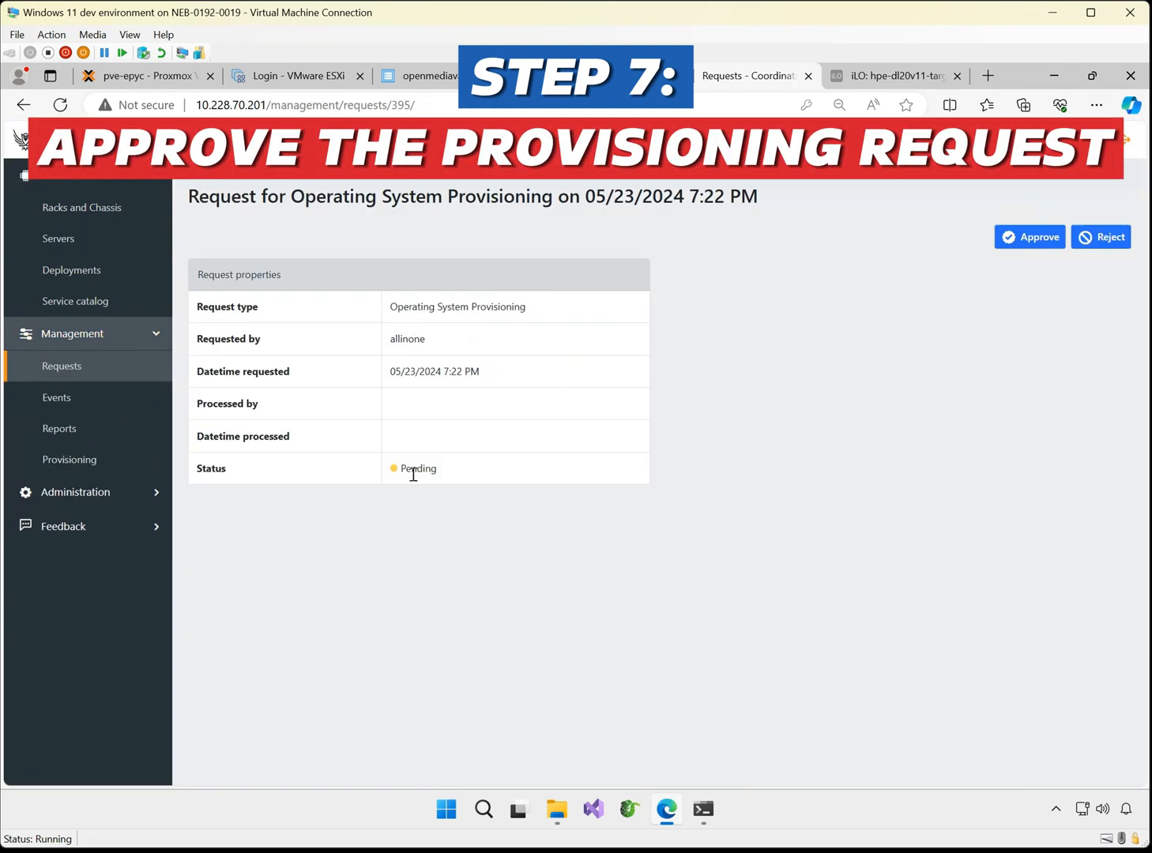
left_click(1024, 247)
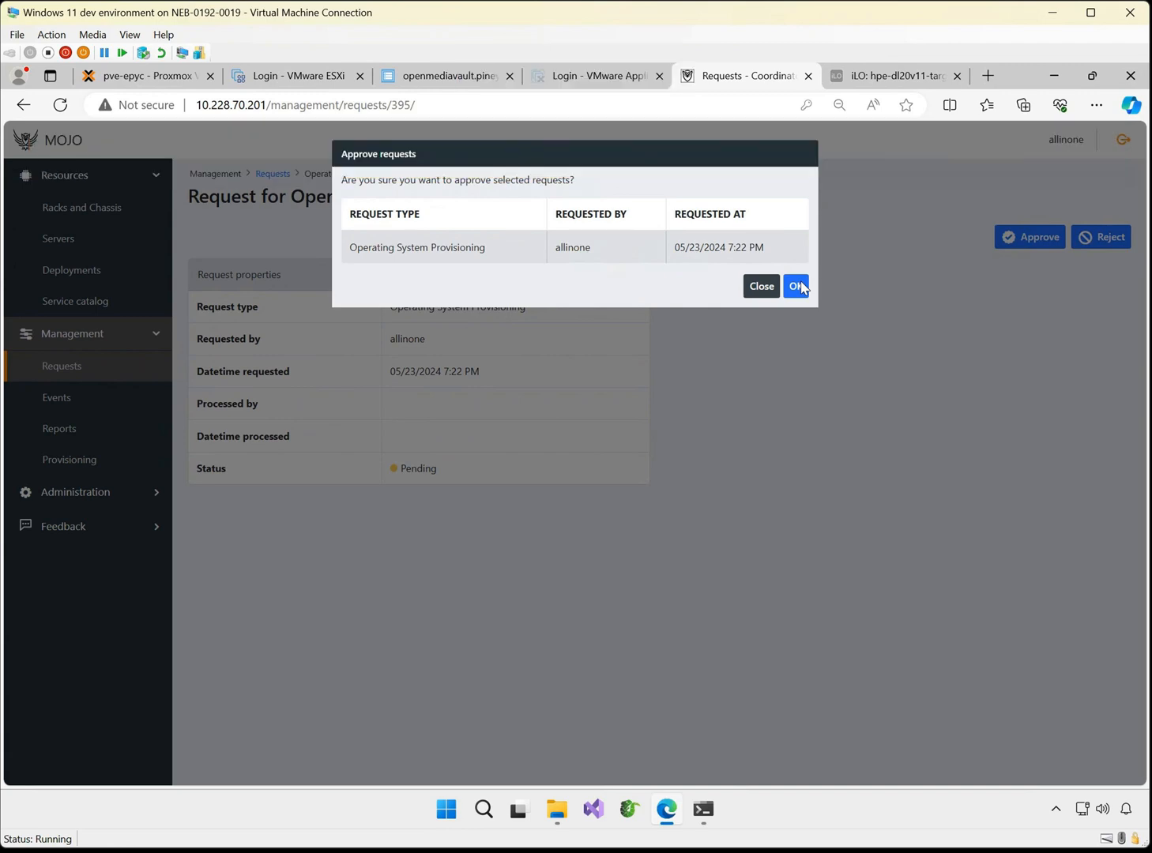
left_click(796, 286)
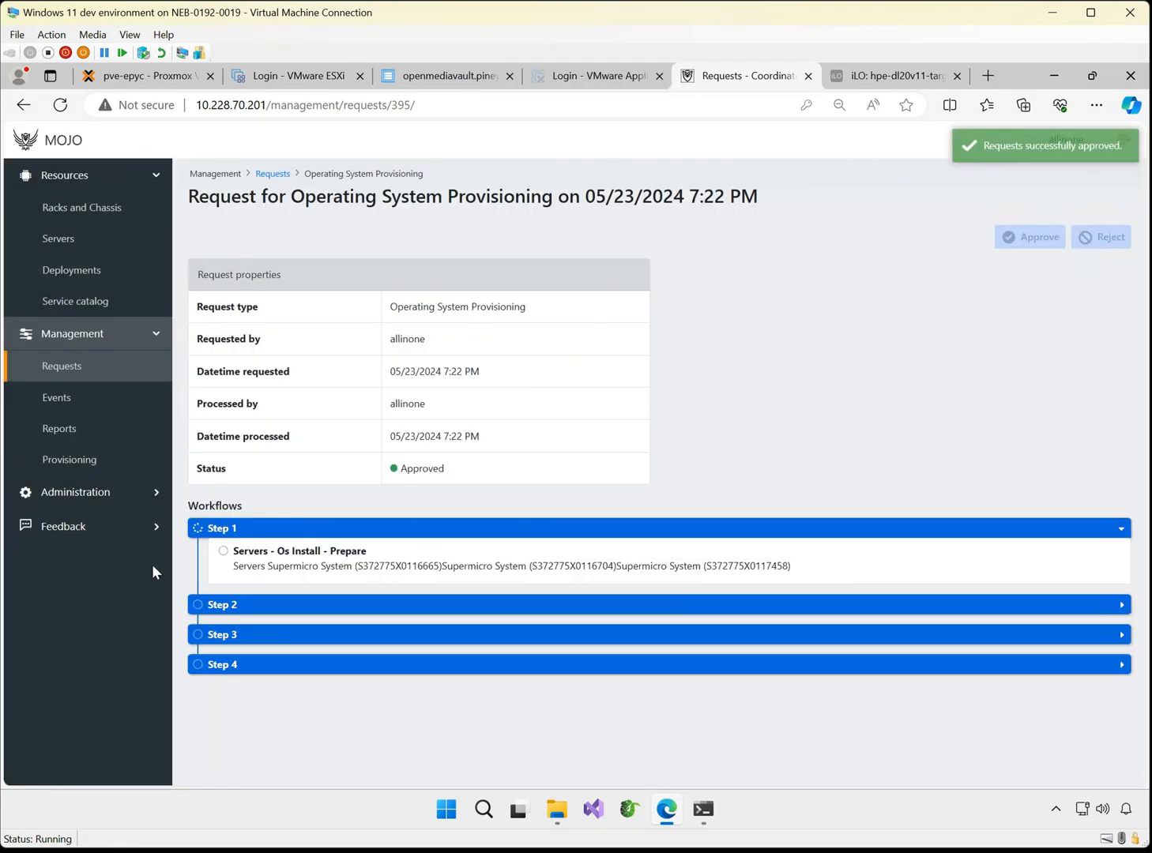
Expand workflow Steps 2, 3 and 4 of the provisioning request and examine their tasks and progress
left_click(237, 605)
scroll(268, 695, "down", 2)
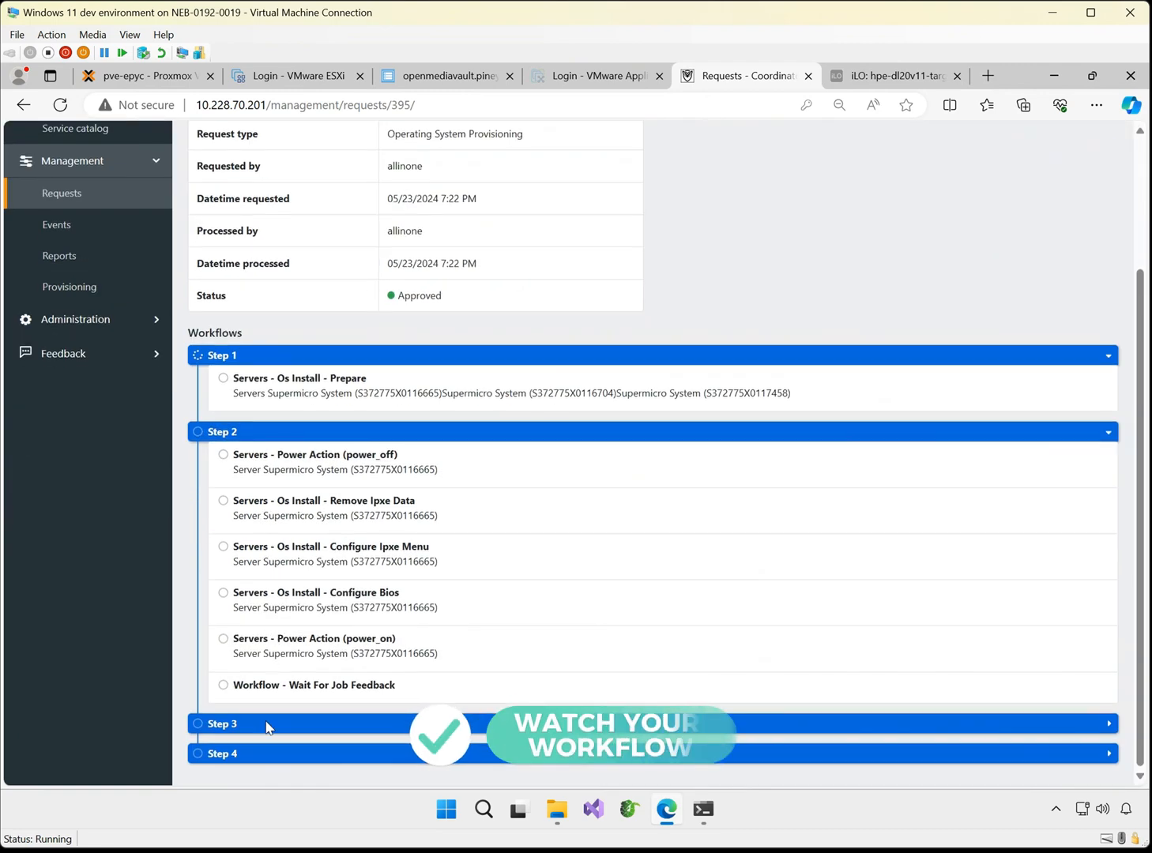
left_click(264, 727)
scroll(277, 734, "down", 3)
left_click(283, 752)
scroll(303, 632, "down", 3)
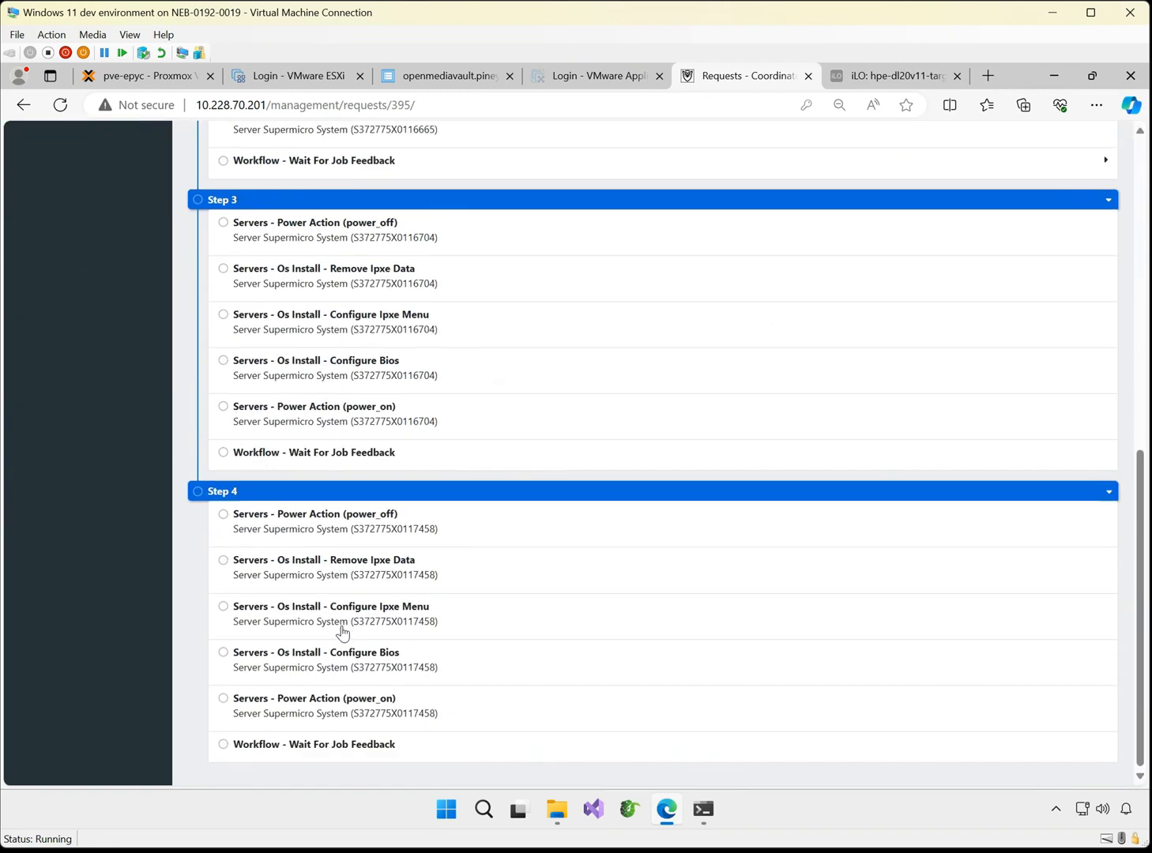
scroll(315, 625, "up", 8)
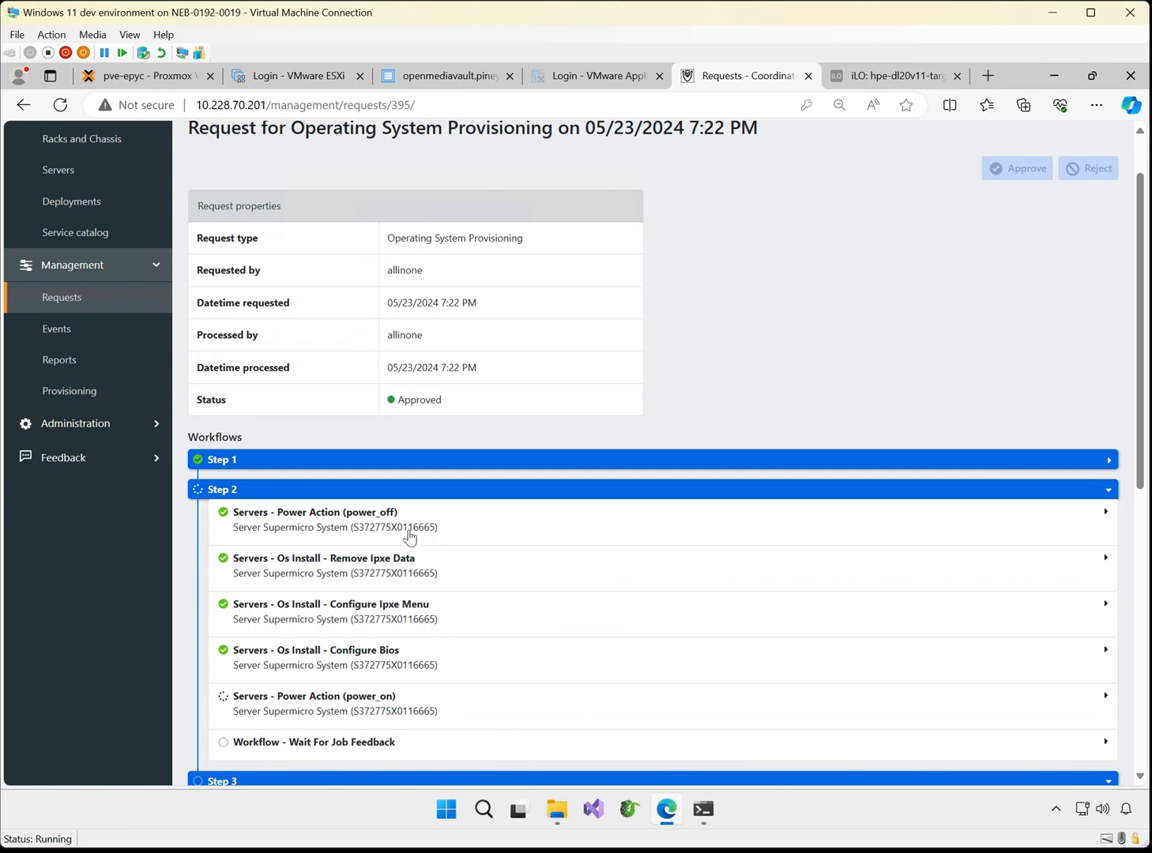
Connect and launch the remote console of the Supermicro server with BMC IP 192.168.91.229, then return to its server page
left_click(72, 172)
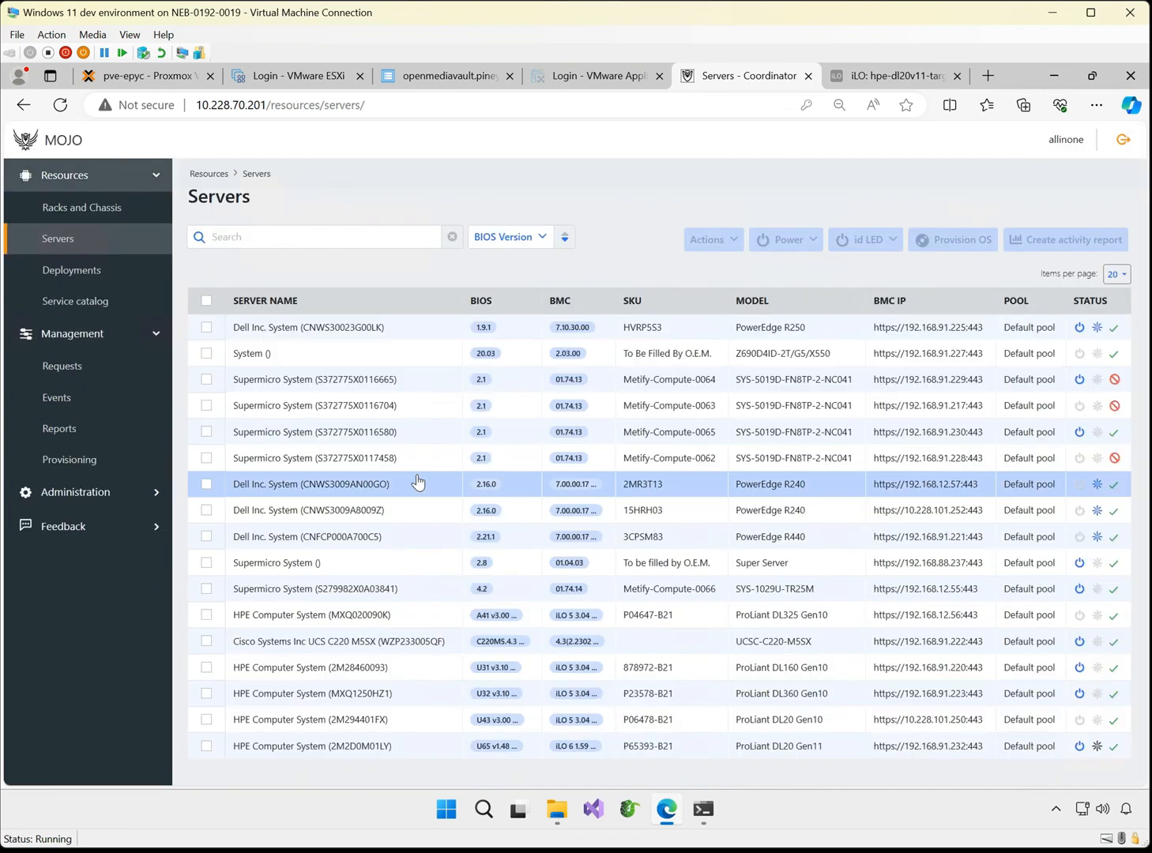
left_click(381, 379)
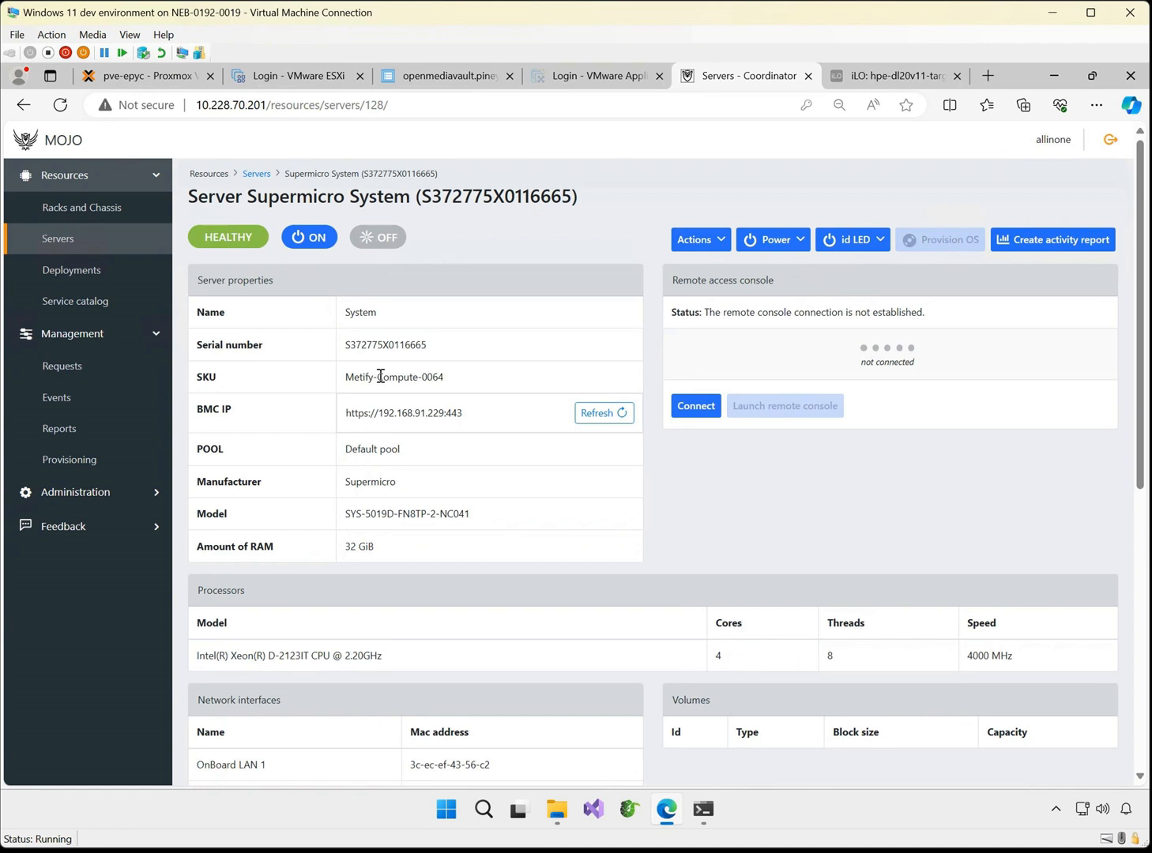
left_click_drag(404, 344, 427, 345)
left_click(691, 421)
left_click(761, 411)
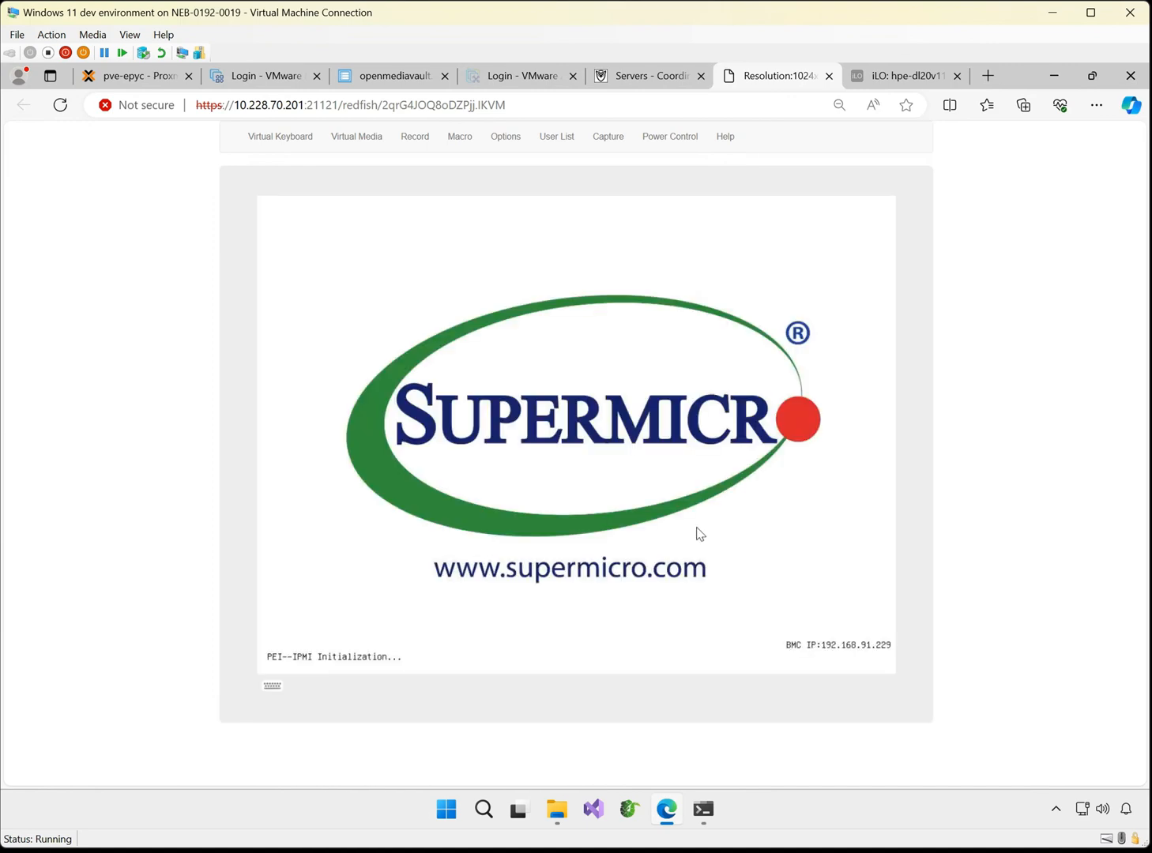
left_click(640, 73)
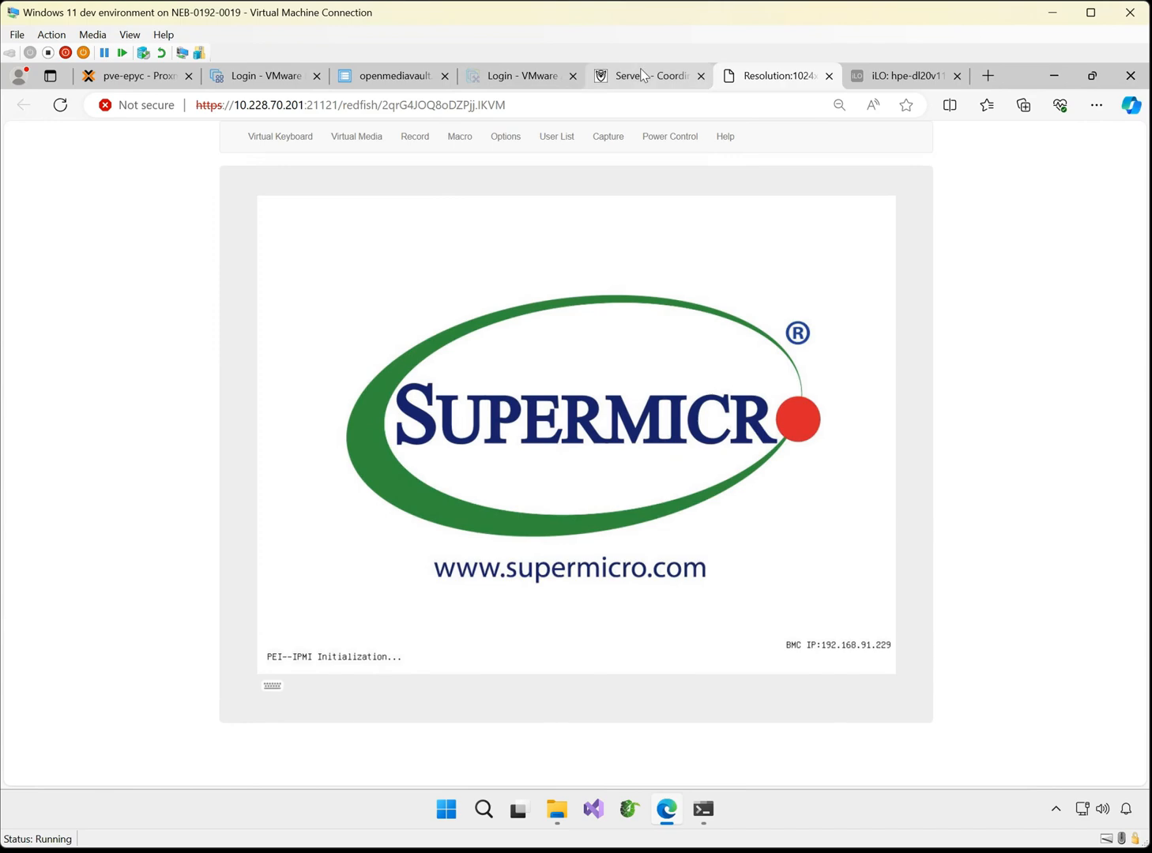
left_click(641, 75)
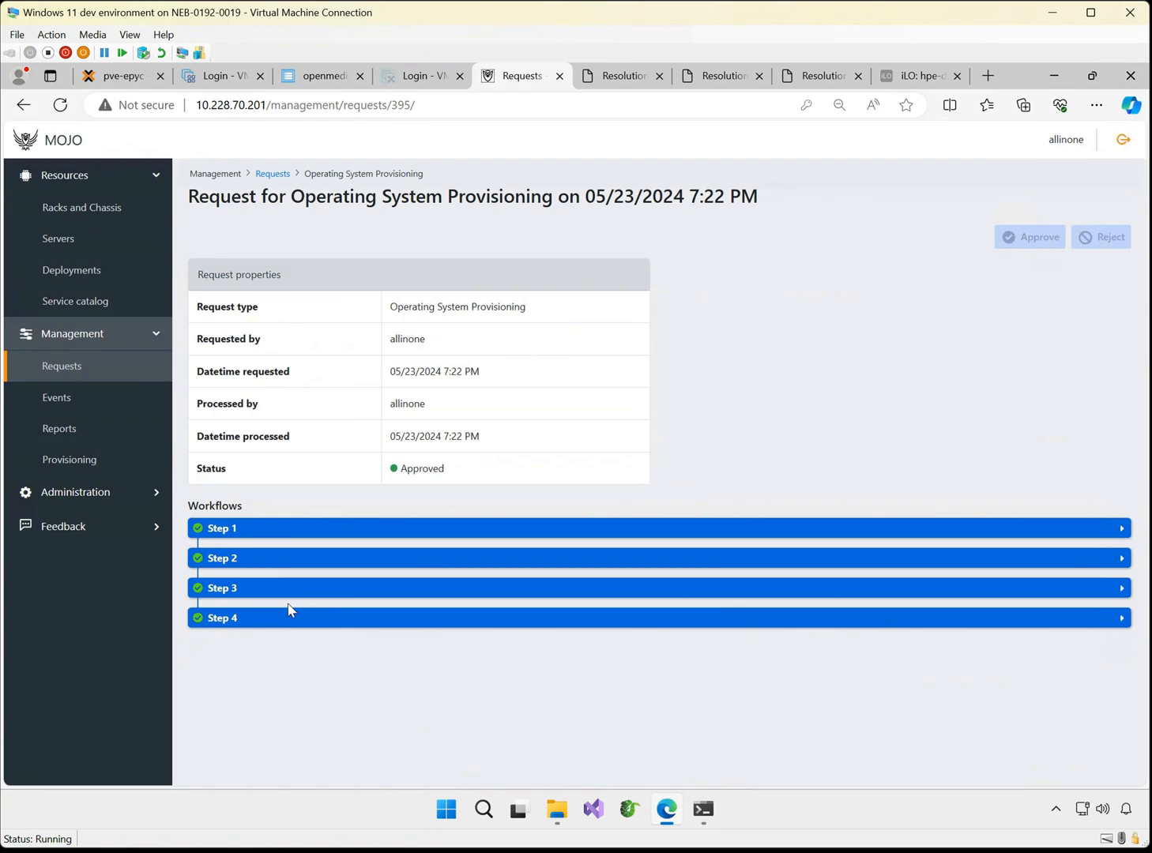
Open the active OS deployment and review the operating system and customization template listed for each server
left_click(86, 274)
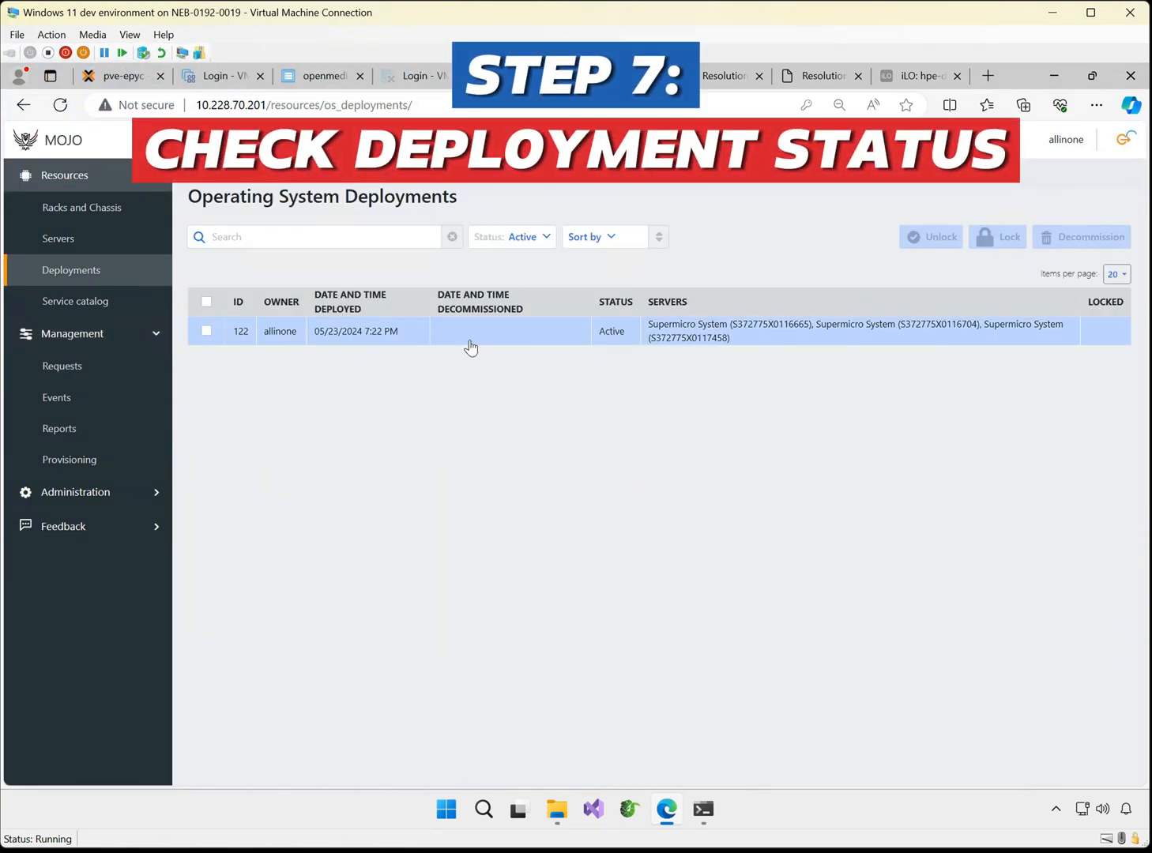
left_click(472, 343)
left_click_drag(1127, 412, 644, 327)
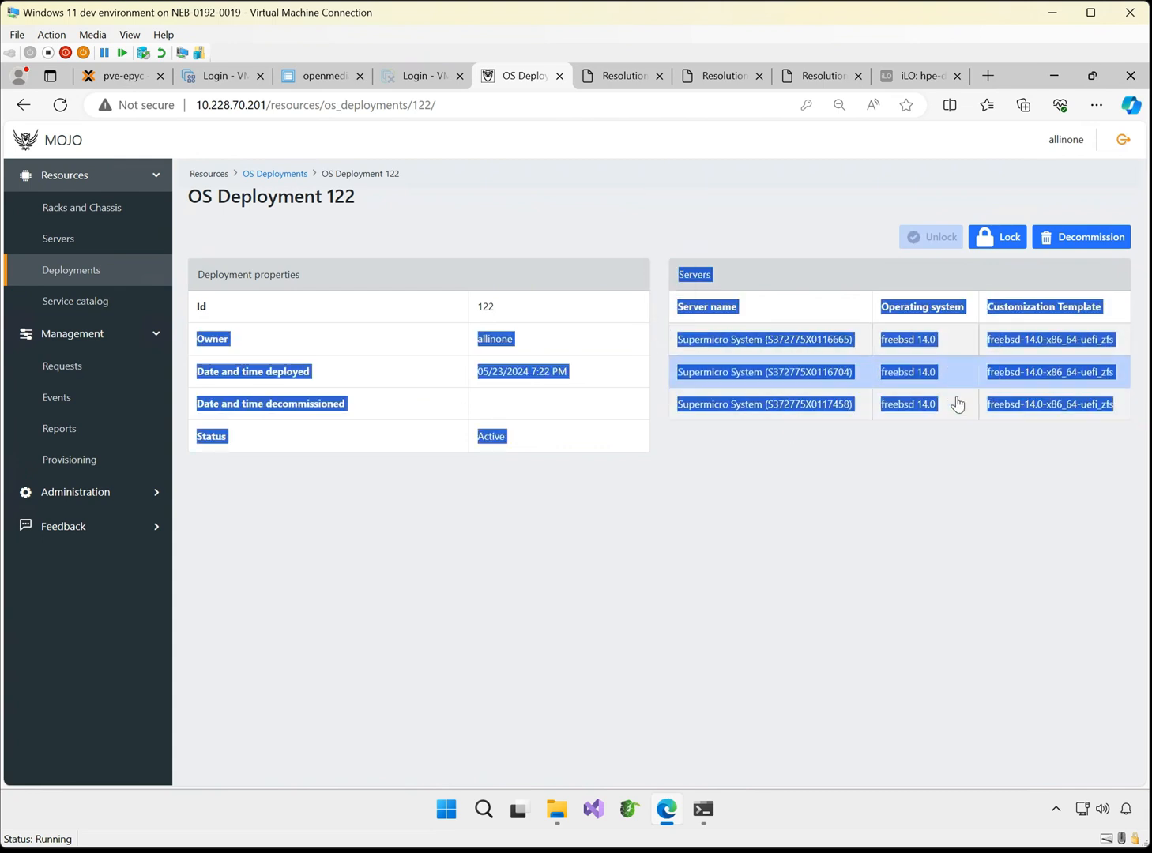
left_click(937, 490)
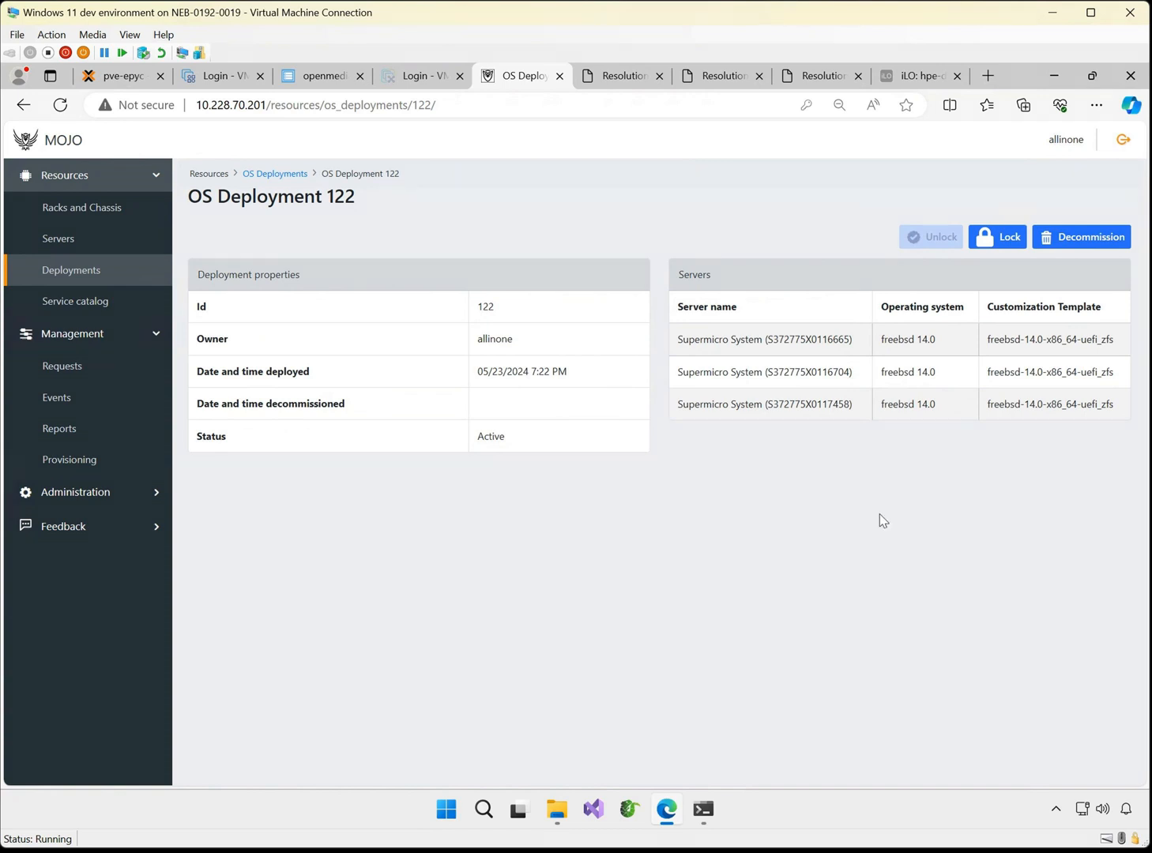
Request a lock on OS Deployment 122
left_click(994, 234)
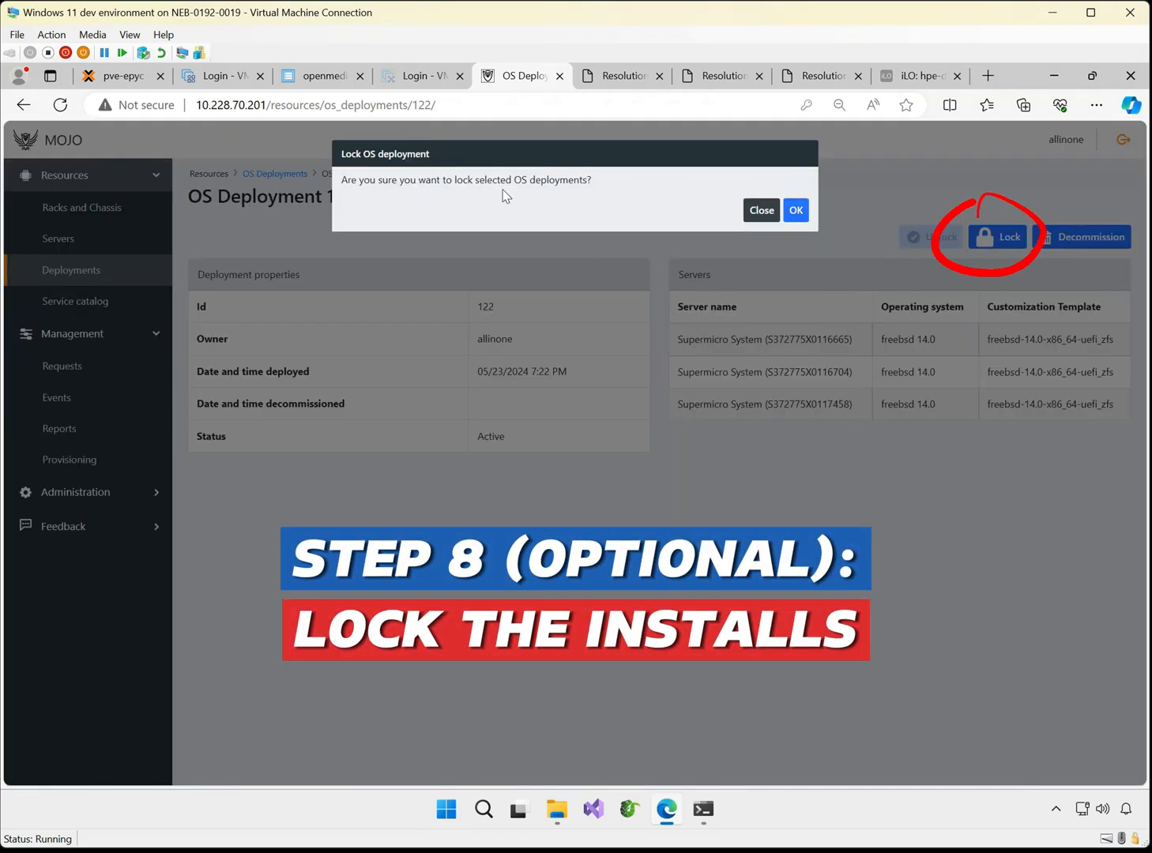
left_click_drag(591, 180, 401, 195)
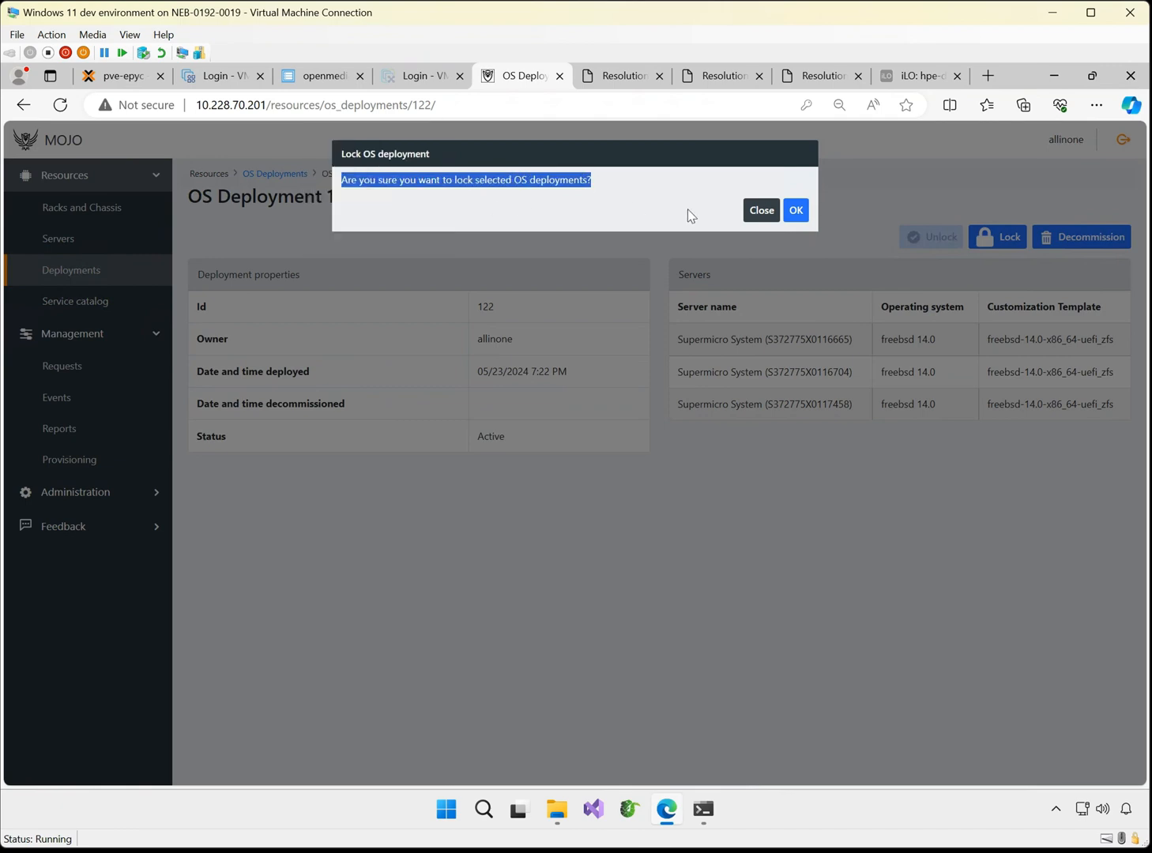
left_click(795, 211)
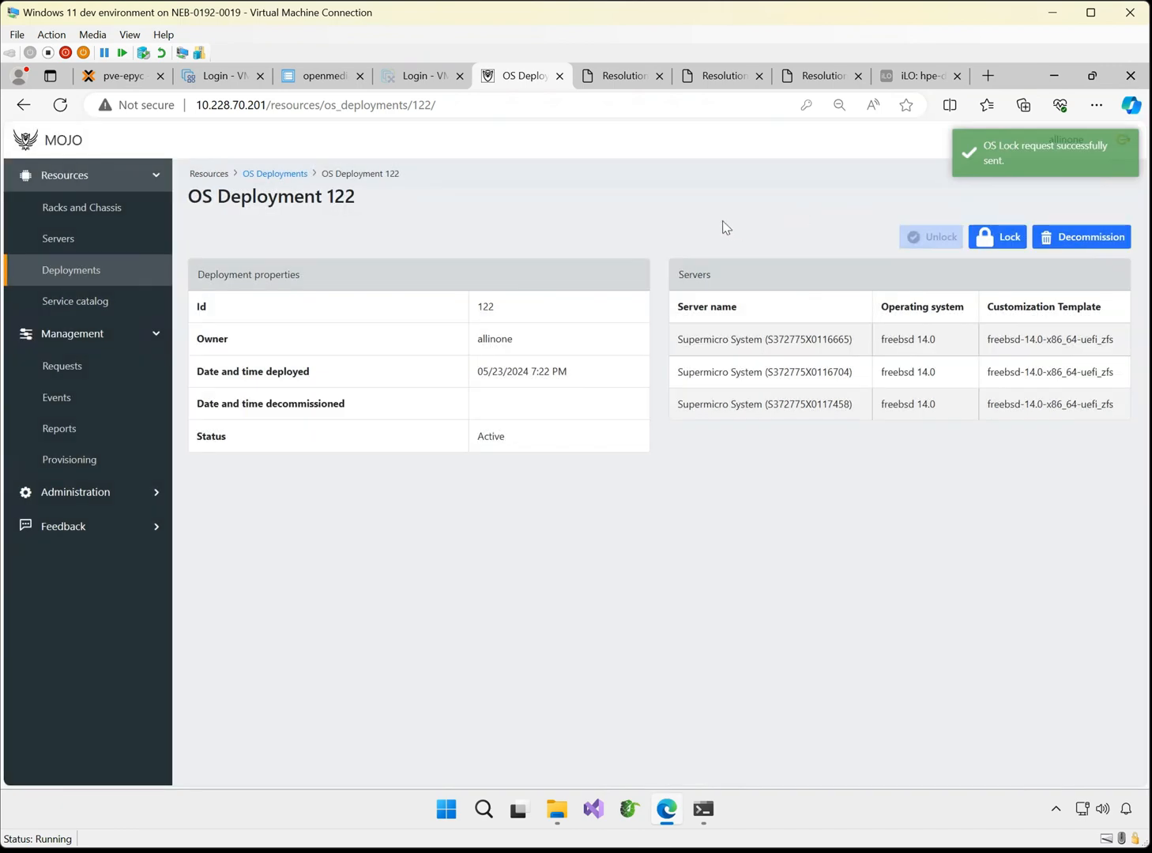
Approve the pending Operating System Protection request for the three servers and check its workflow
left_click(108, 368)
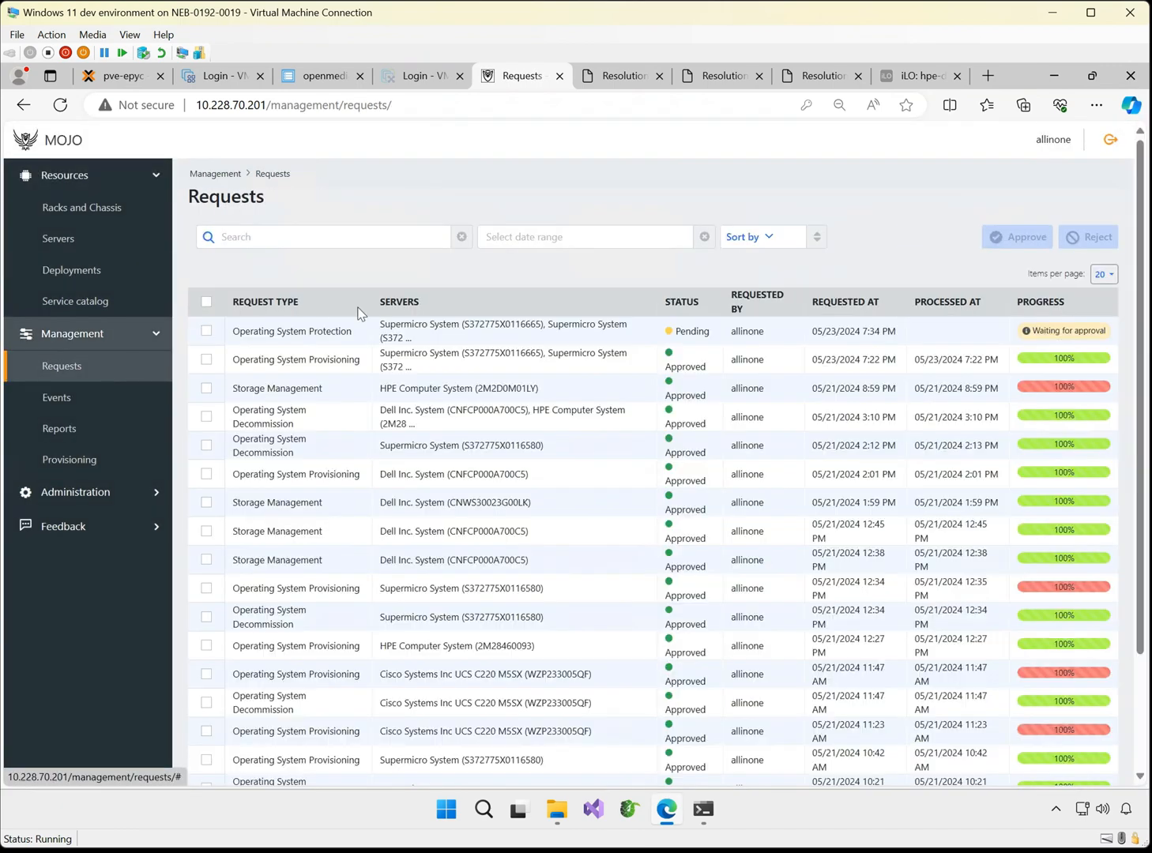
left_click(417, 335)
left_click(1027, 237)
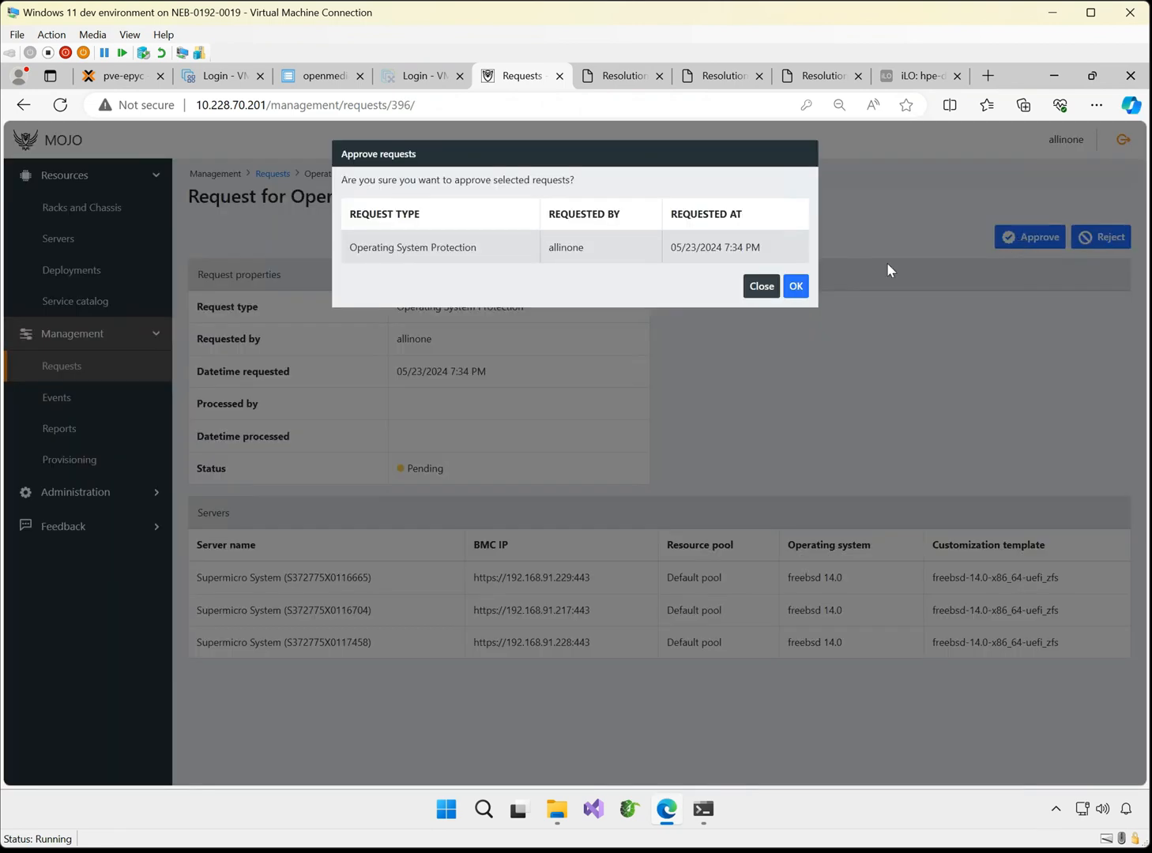
left_click(795, 286)
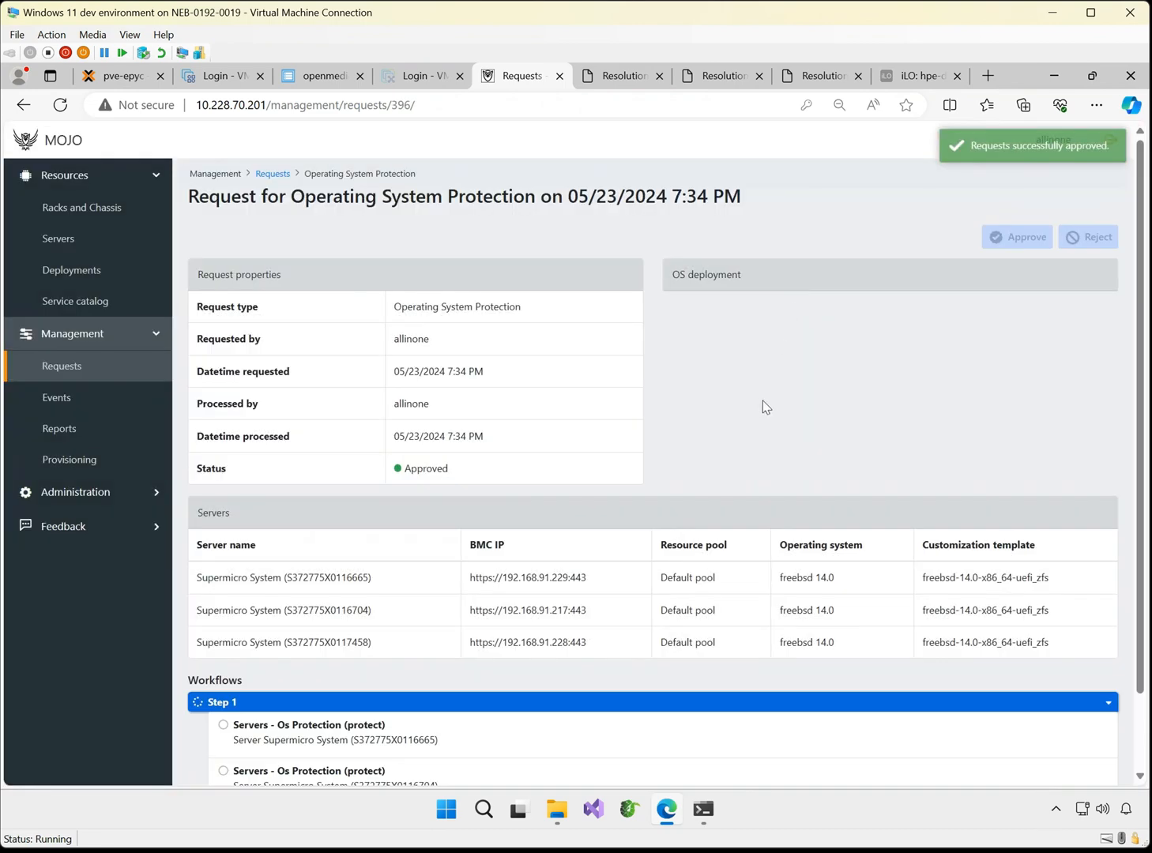
scroll(727, 457, "down", 1)
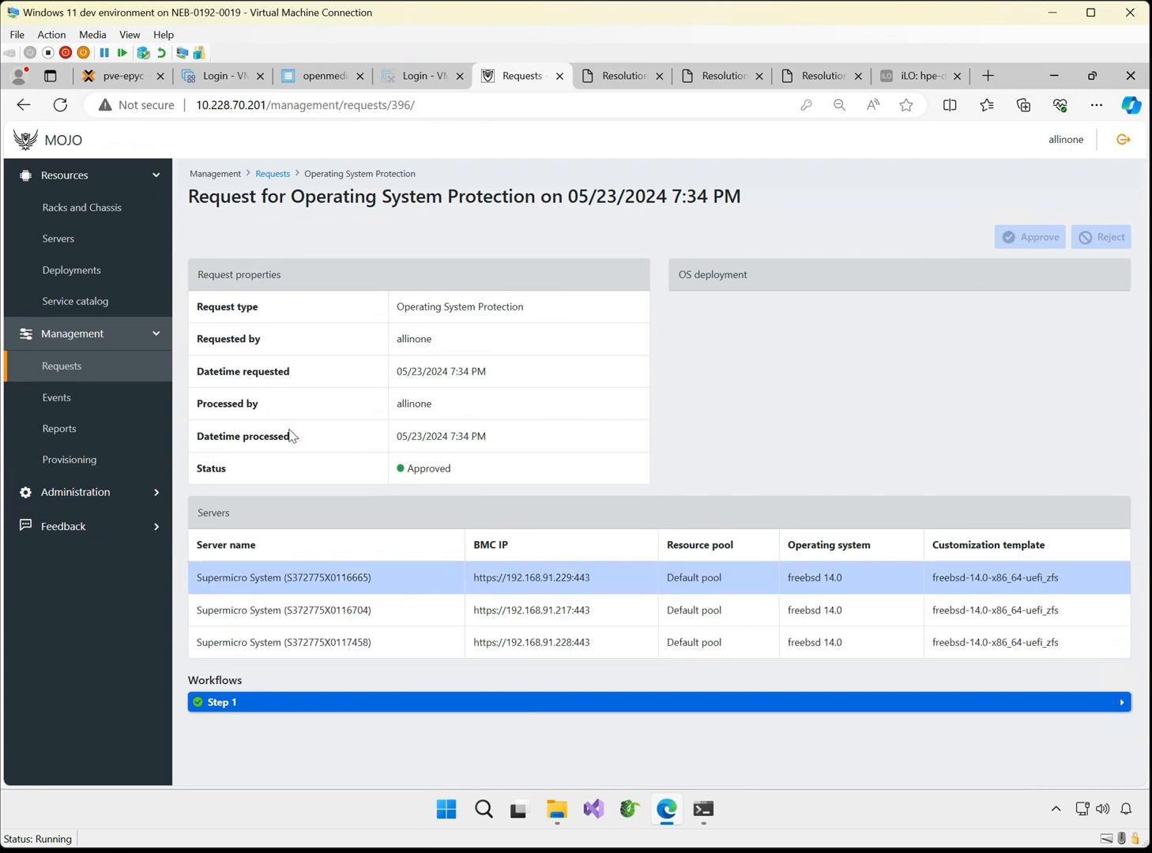
Check the lock status of the three Supermicro servers in the server list and open the one with BMC IP 192.168.91.229
left_click(111, 247)
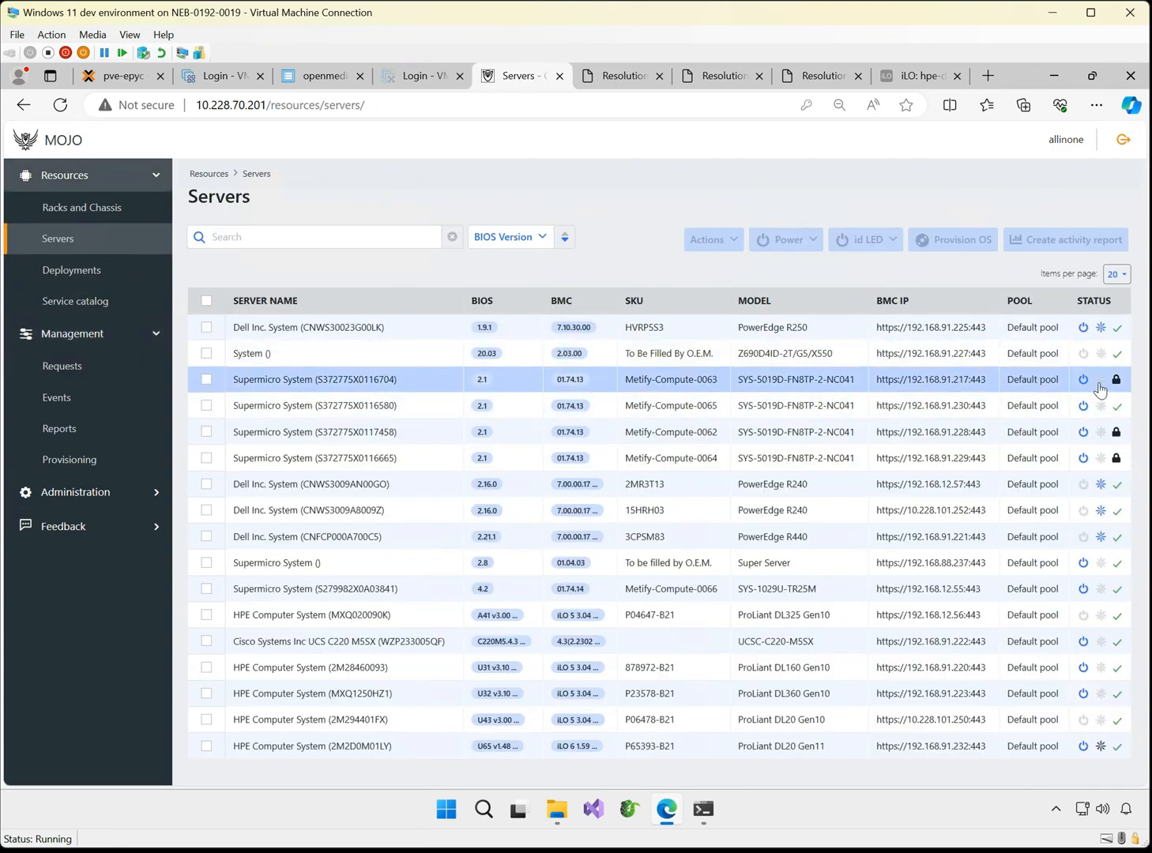
left_click(663, 460)
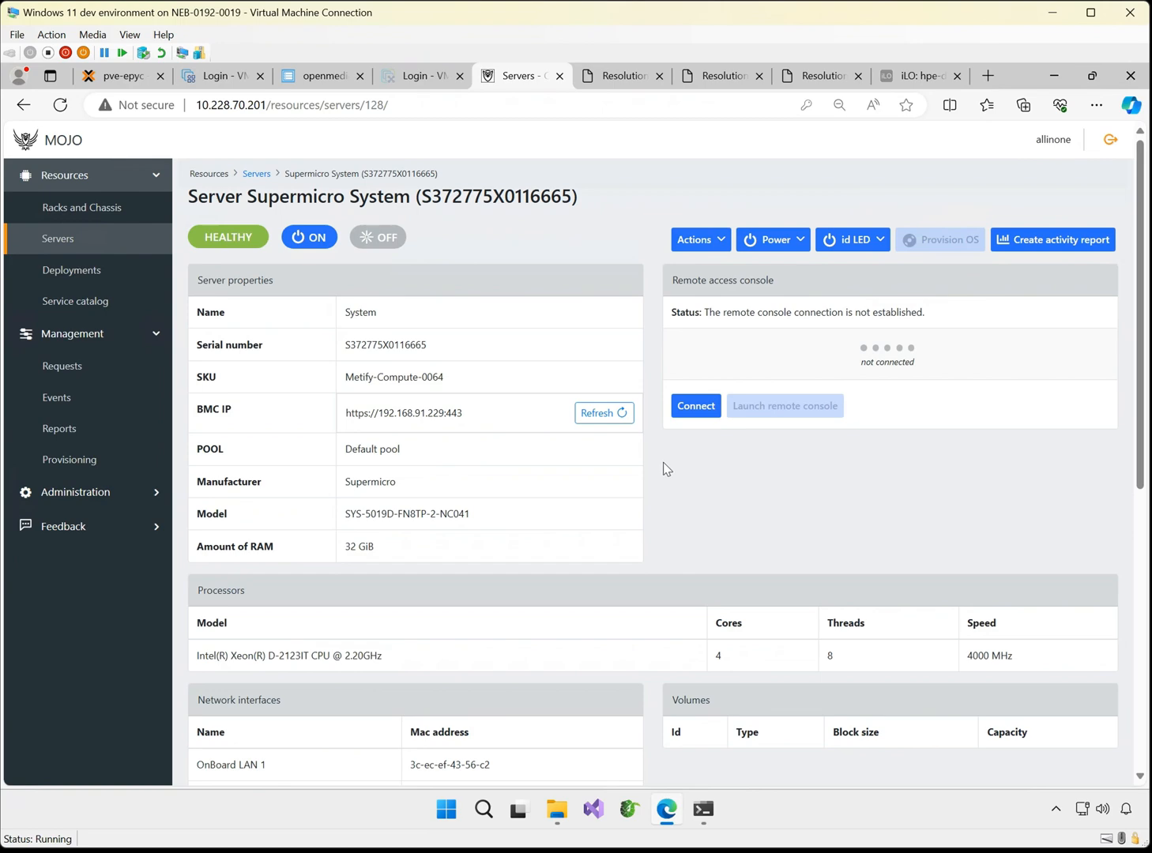
Open OS Deployment 122 and request that it be unlocked
left_click(84, 281)
left_click(206, 331)
left_click(512, 342)
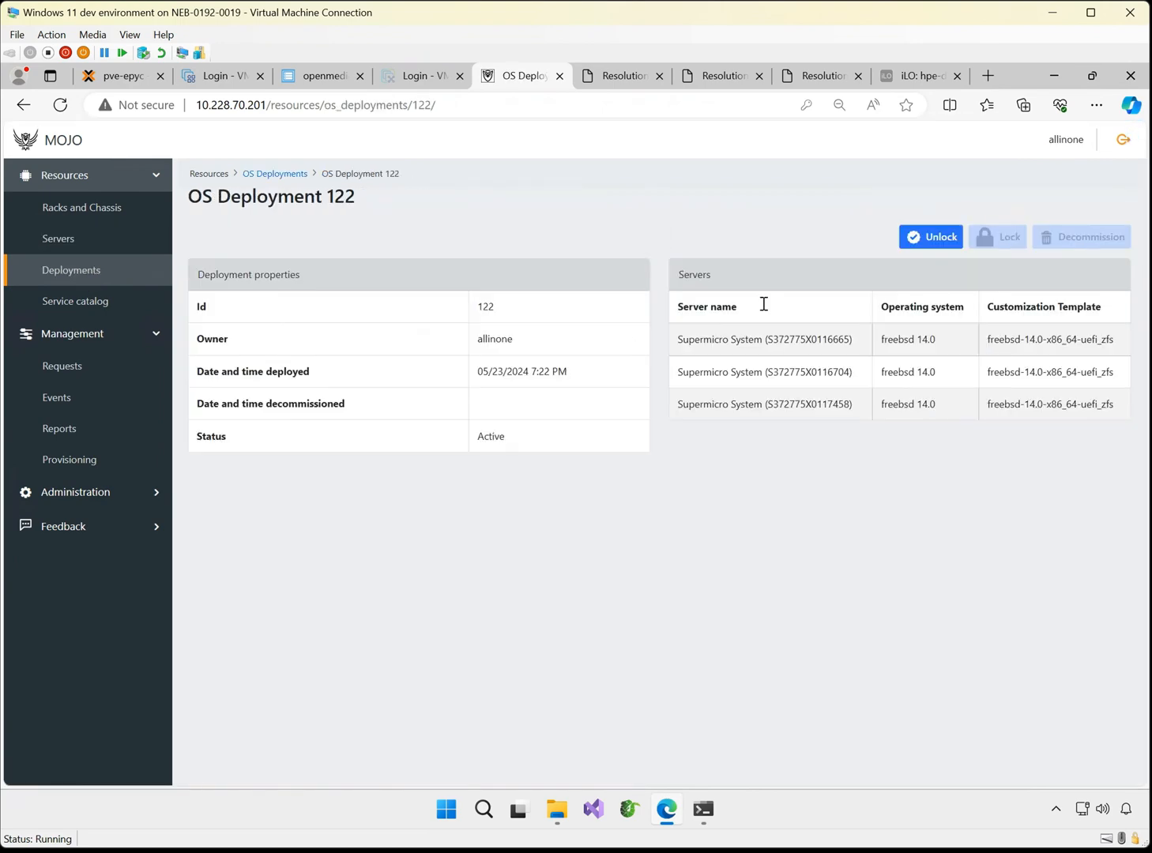
left_click(940, 237)
left_click(795, 209)
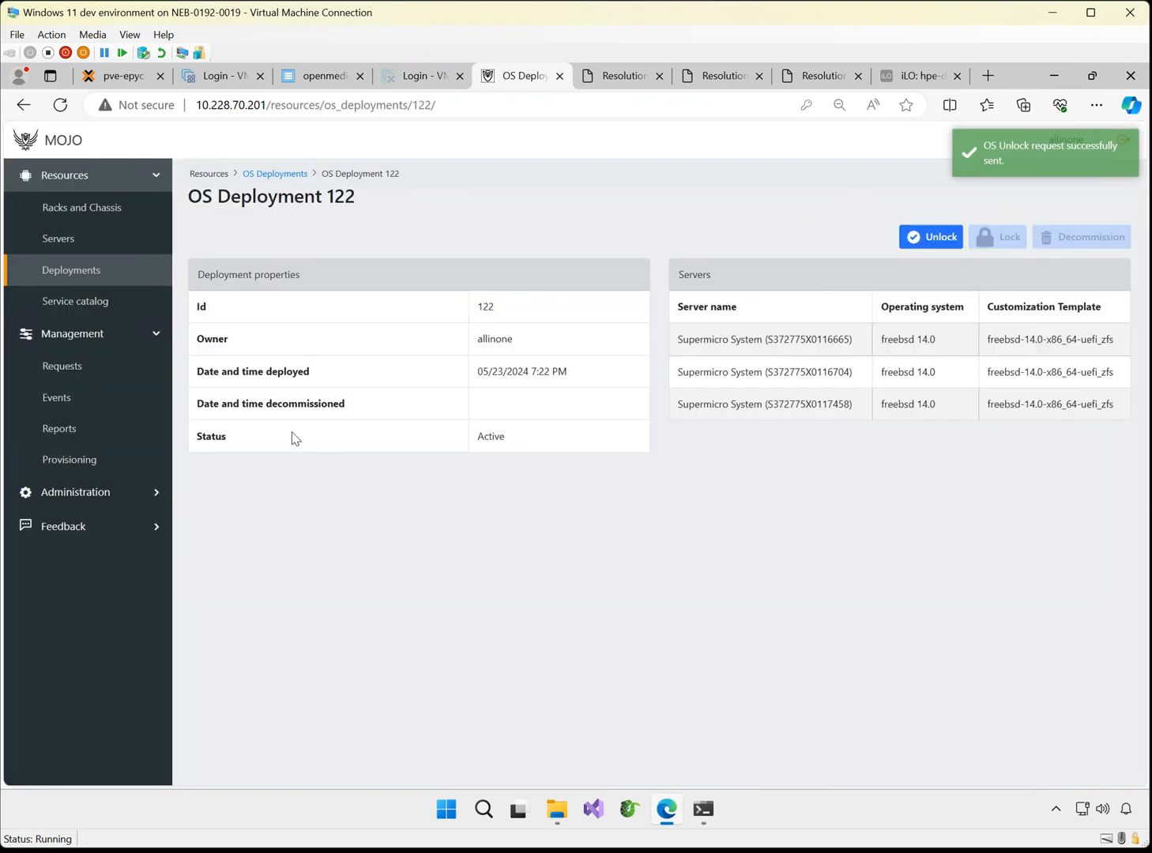
Approve the pending Operating System Protection request for unlocking the three Supermicro servers and review the processed request
left_click(93, 366)
left_click(684, 333)
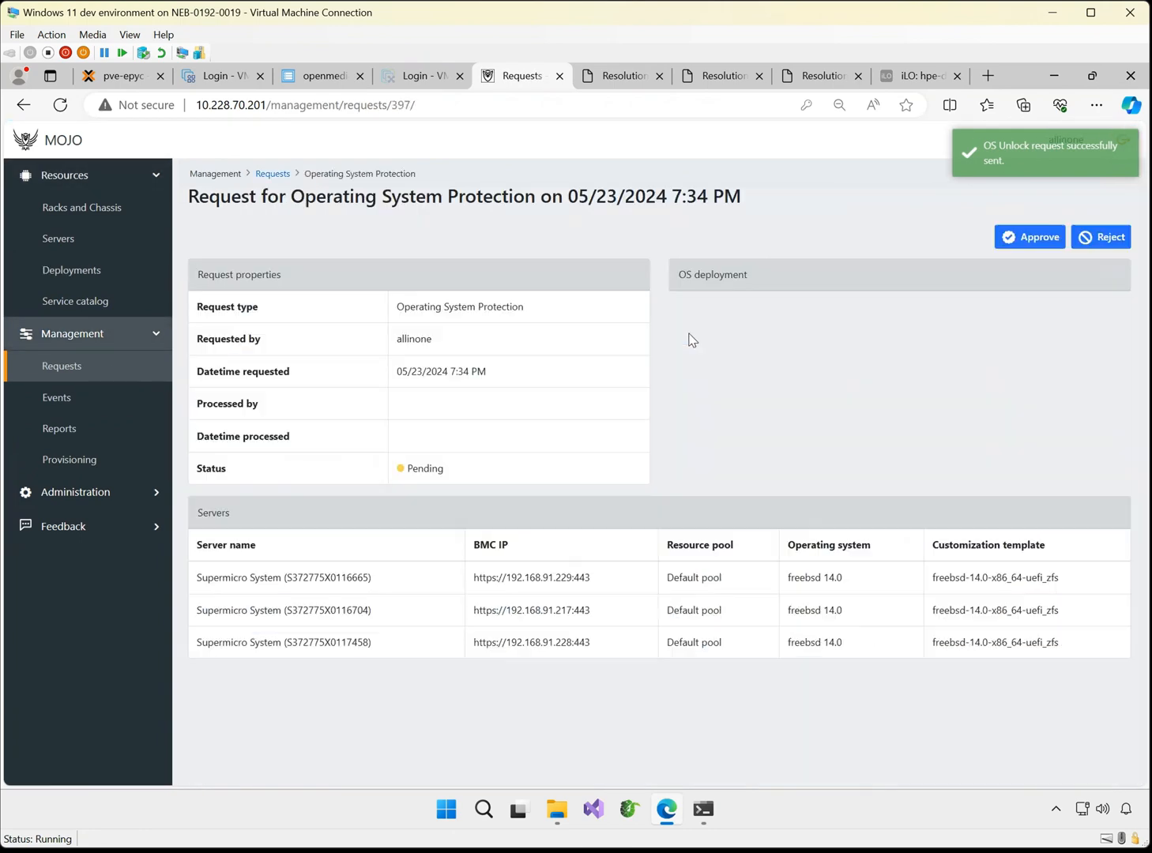
left_click(1029, 241)
left_click(795, 288)
scroll(744, 478, "down", 1)
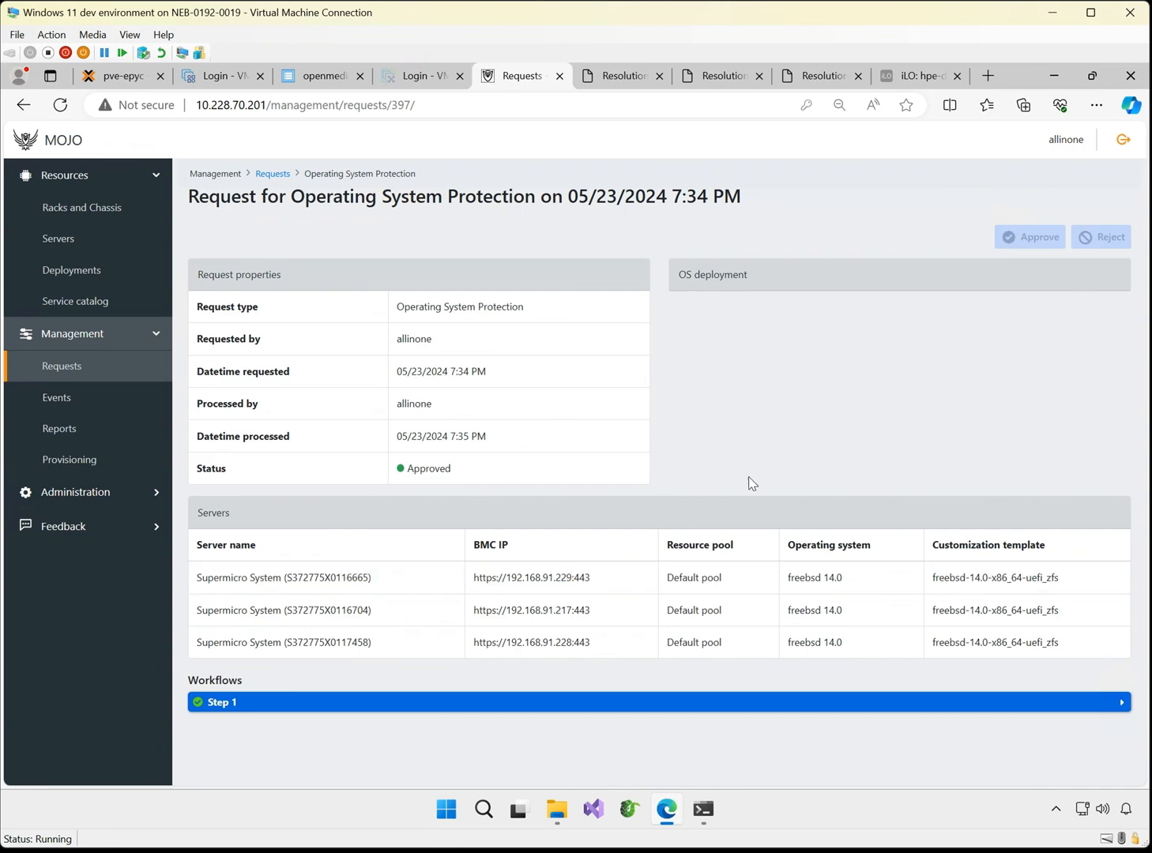
Select OS deployment 122 for decommissioning with the Wipe filesystems option enabled and enter YES as the confirmation
left_click(71, 278)
left_click(207, 331)
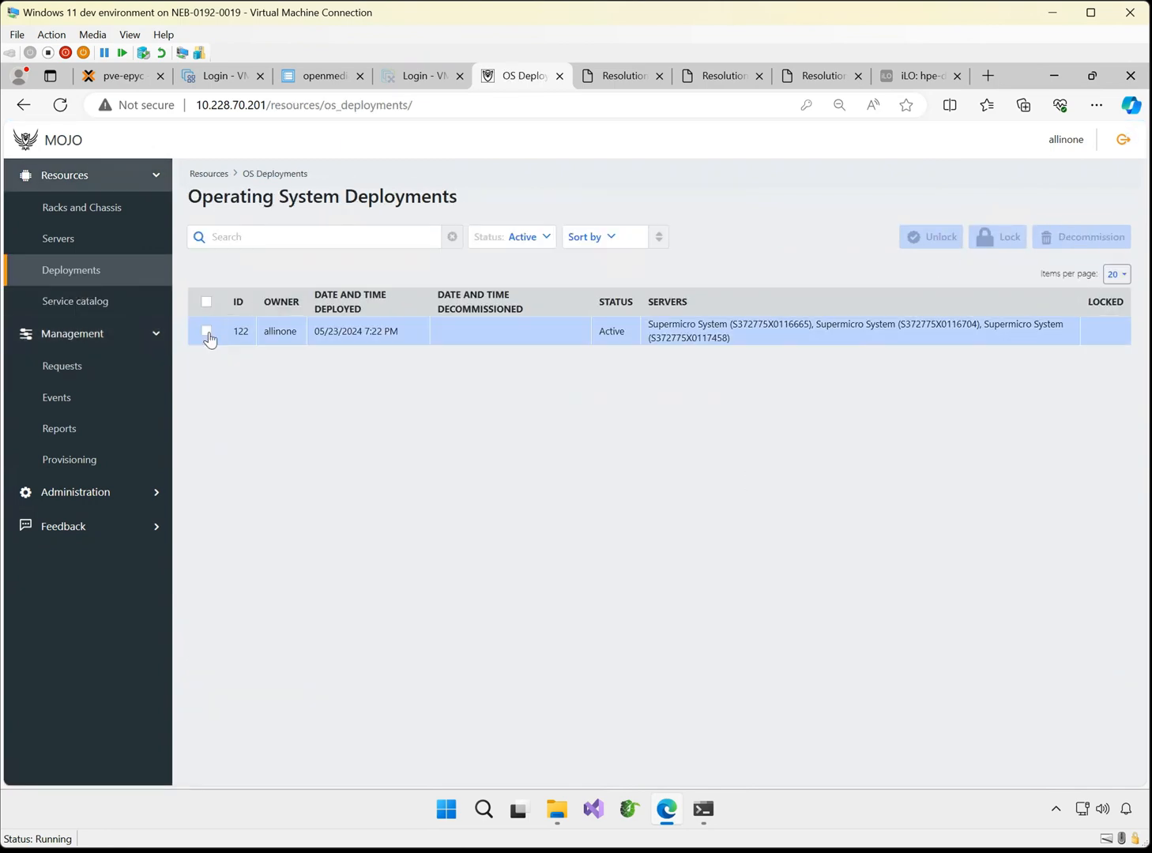
left_click(1044, 239)
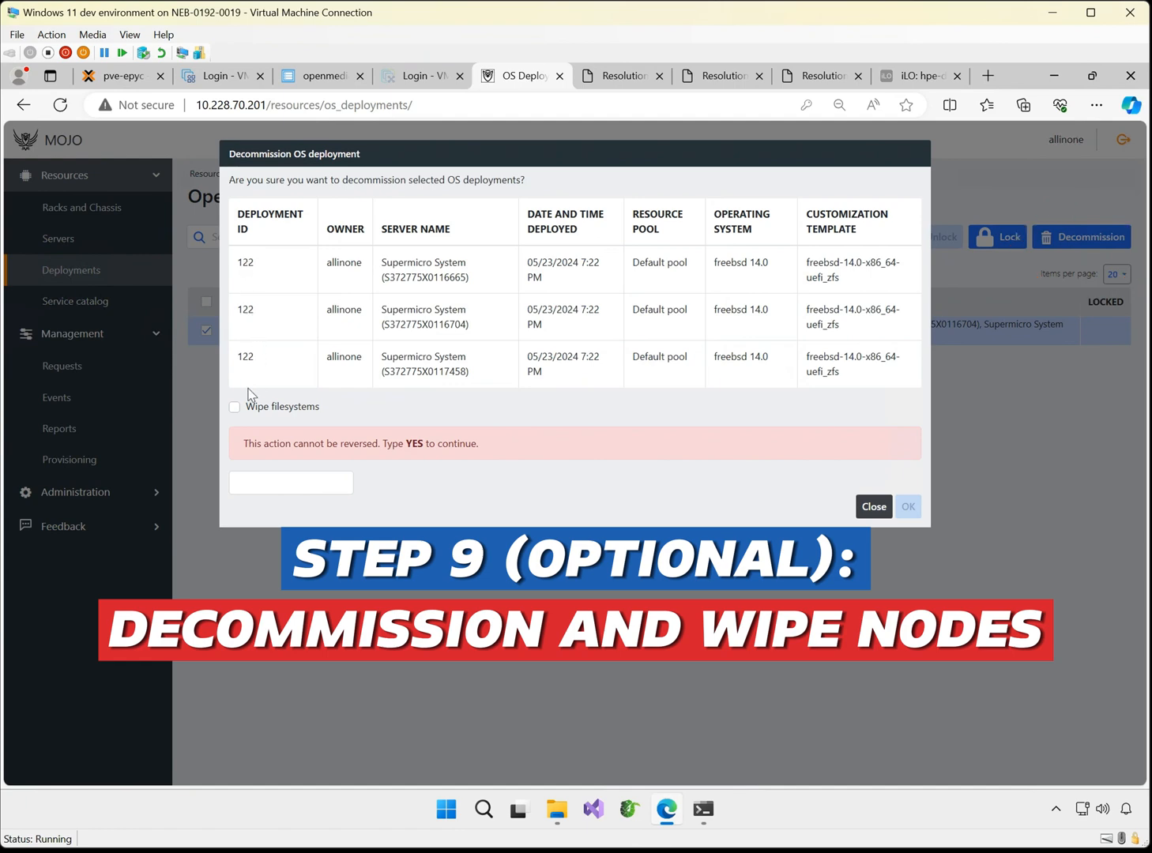
left_click(235, 408)
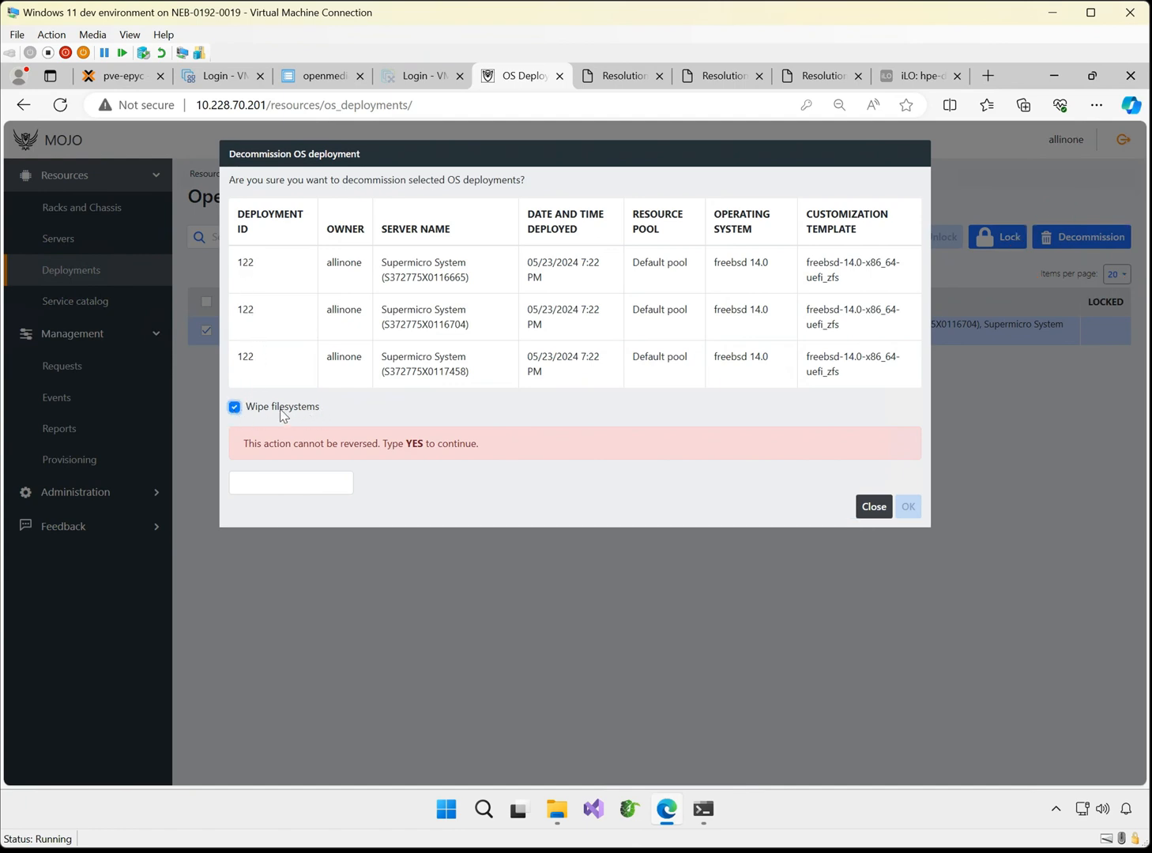
left_click(284, 485)
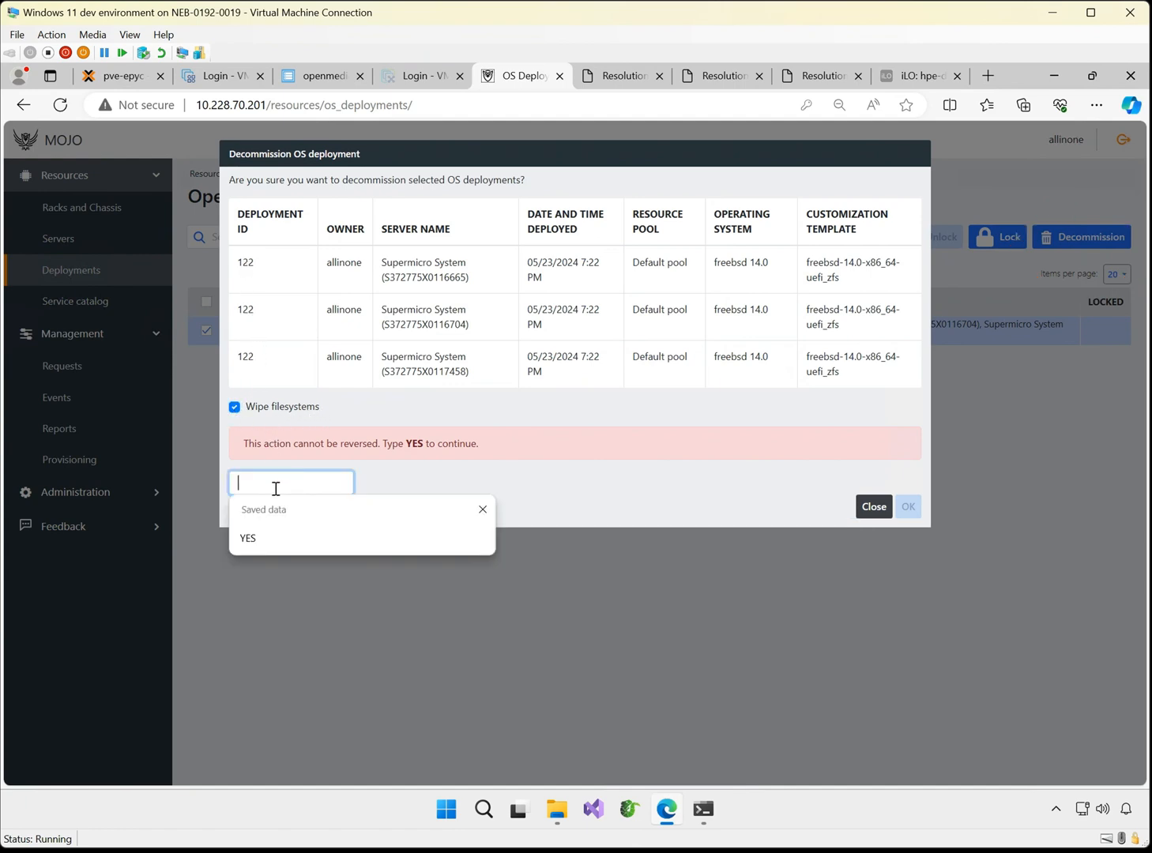
type("YES")
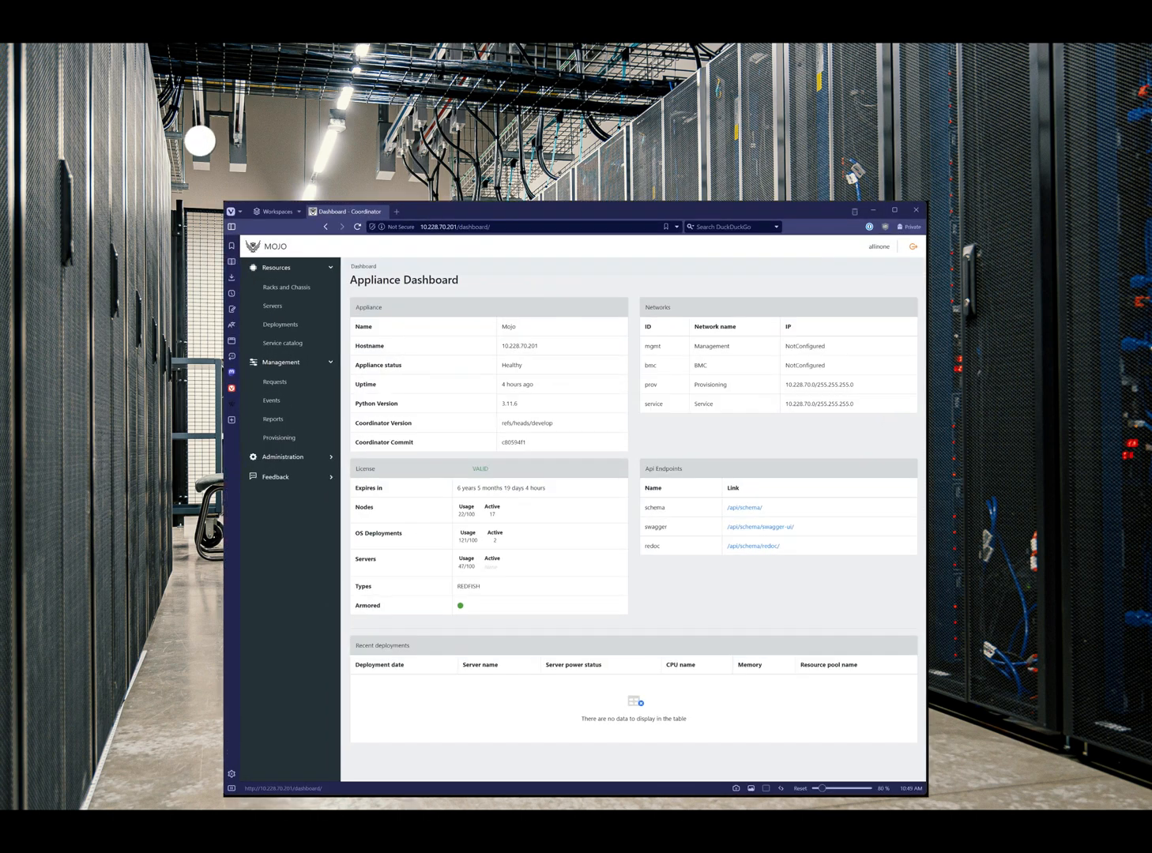
Request BIOS changes for the Dell PowerEdge R240 with BMC IP 192.168.12.57: boot mode UEFI, virtualization and hyper-threading enabled
left_click(288, 307)
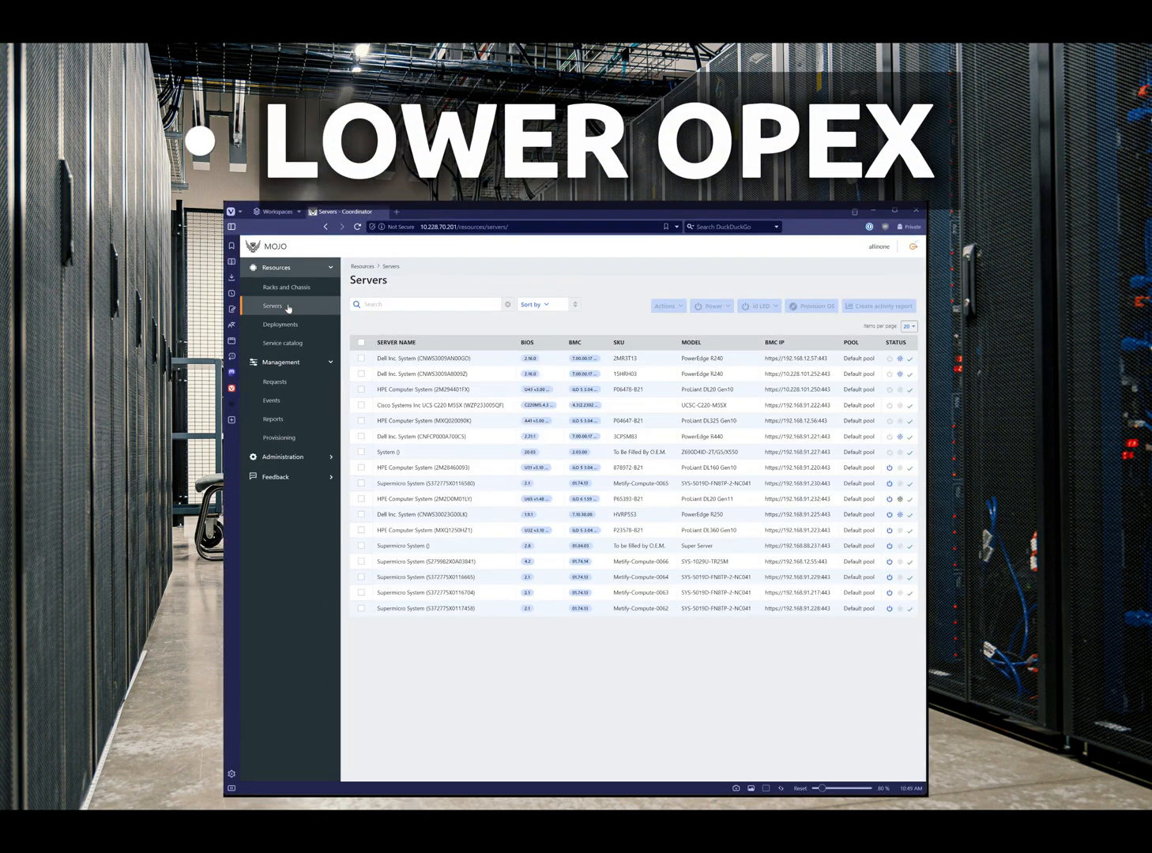
left_click(421, 360)
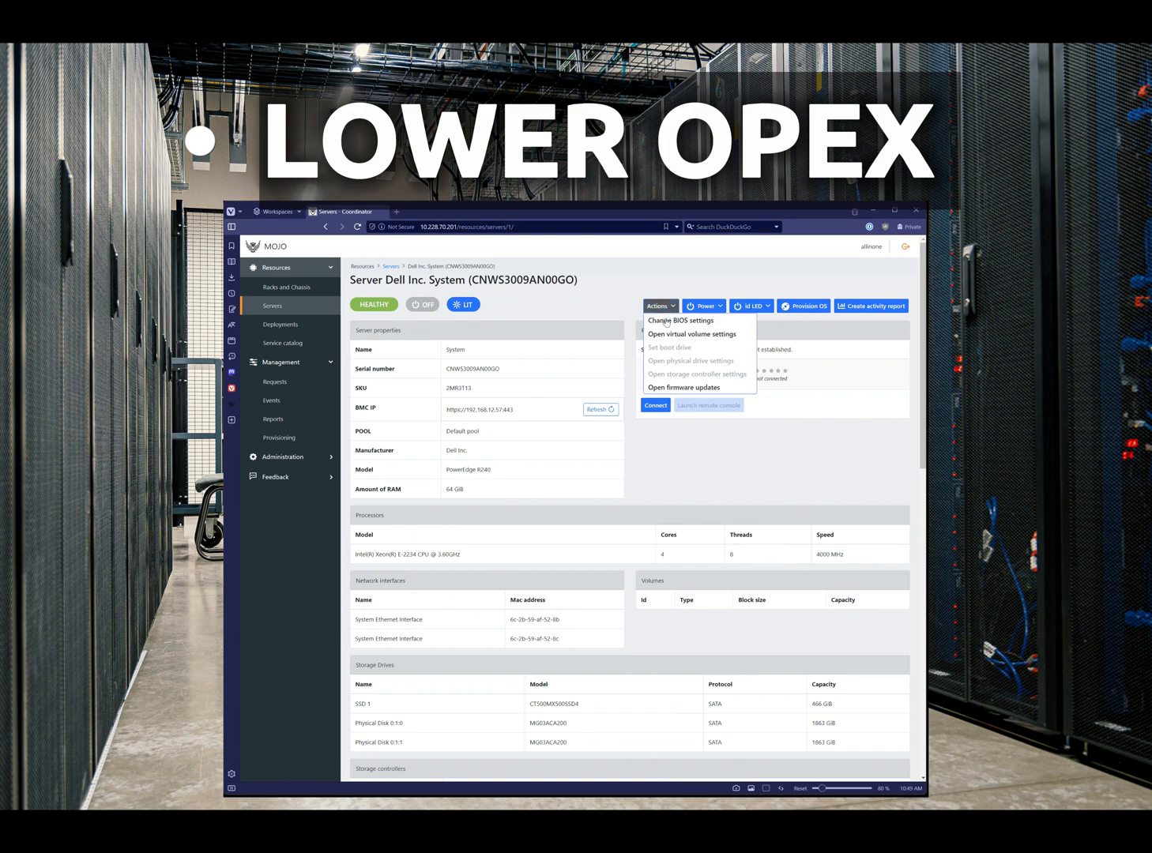
left_click(666, 321)
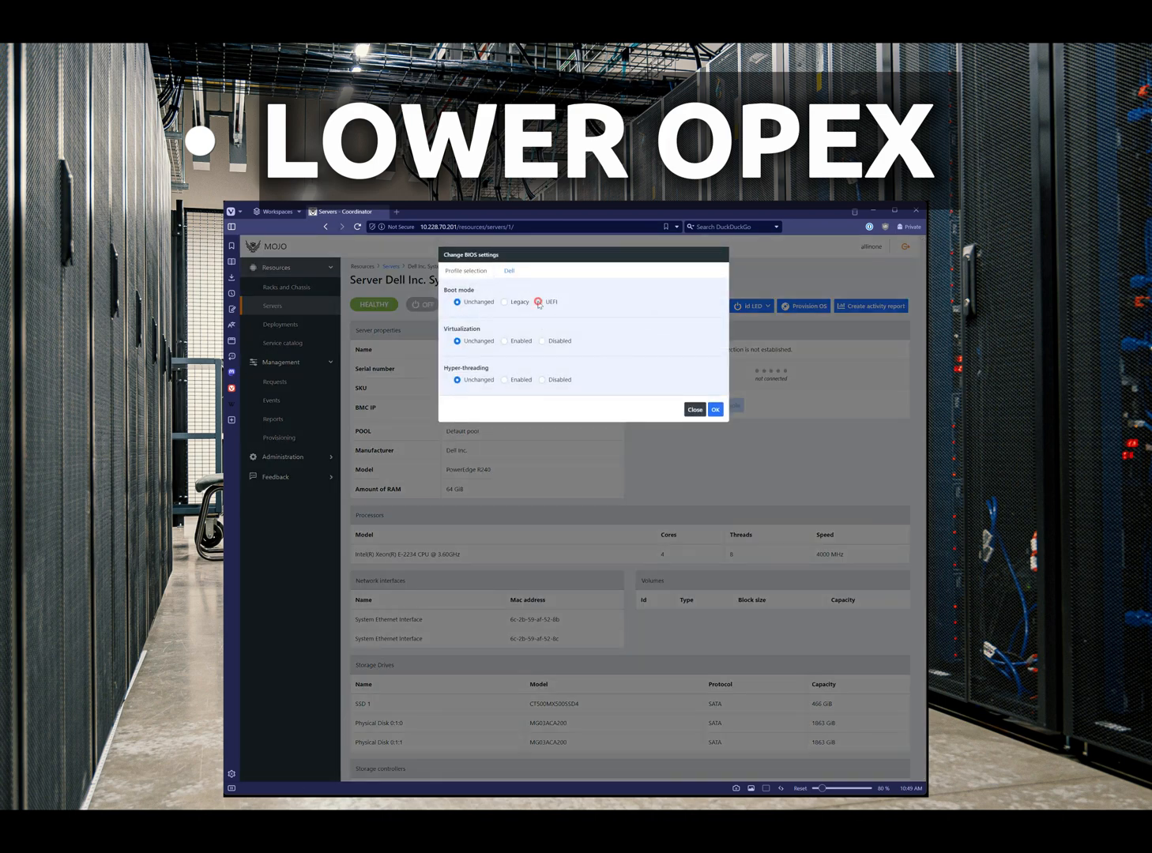
left_click(509, 270)
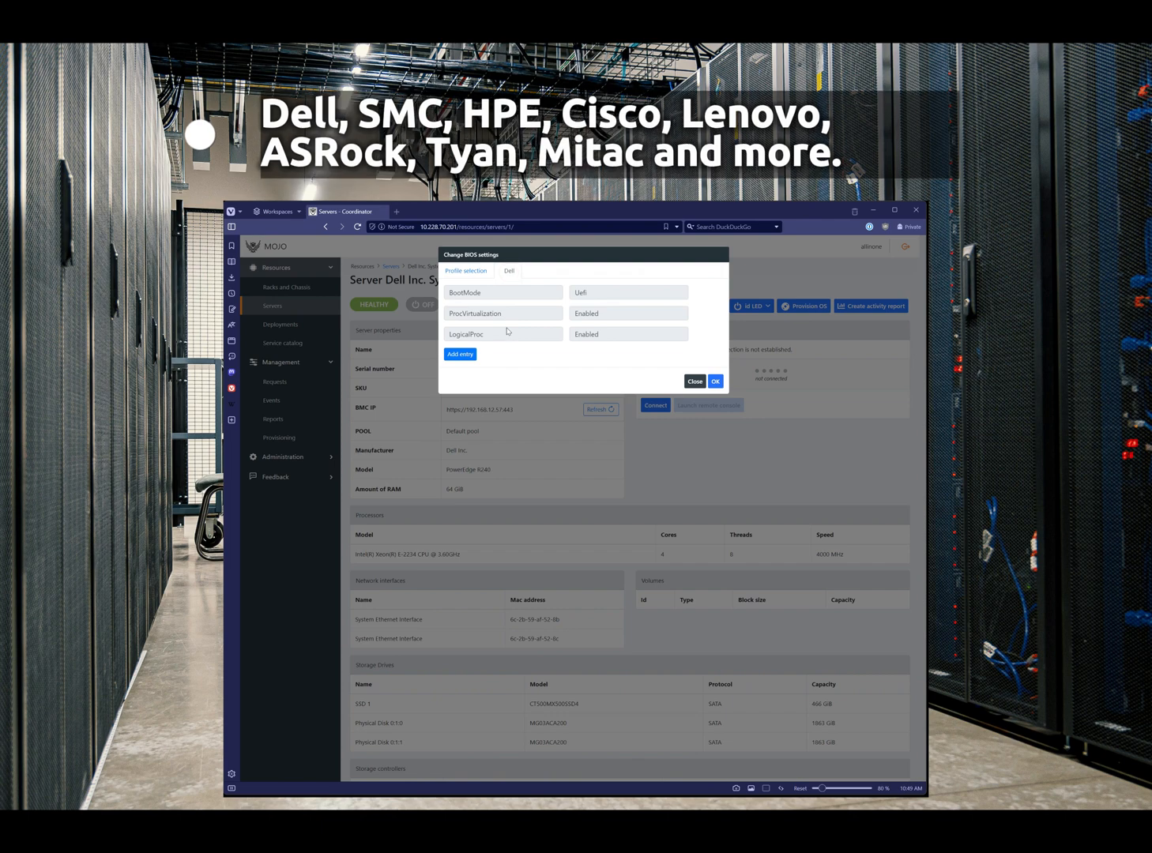
left_click(715, 381)
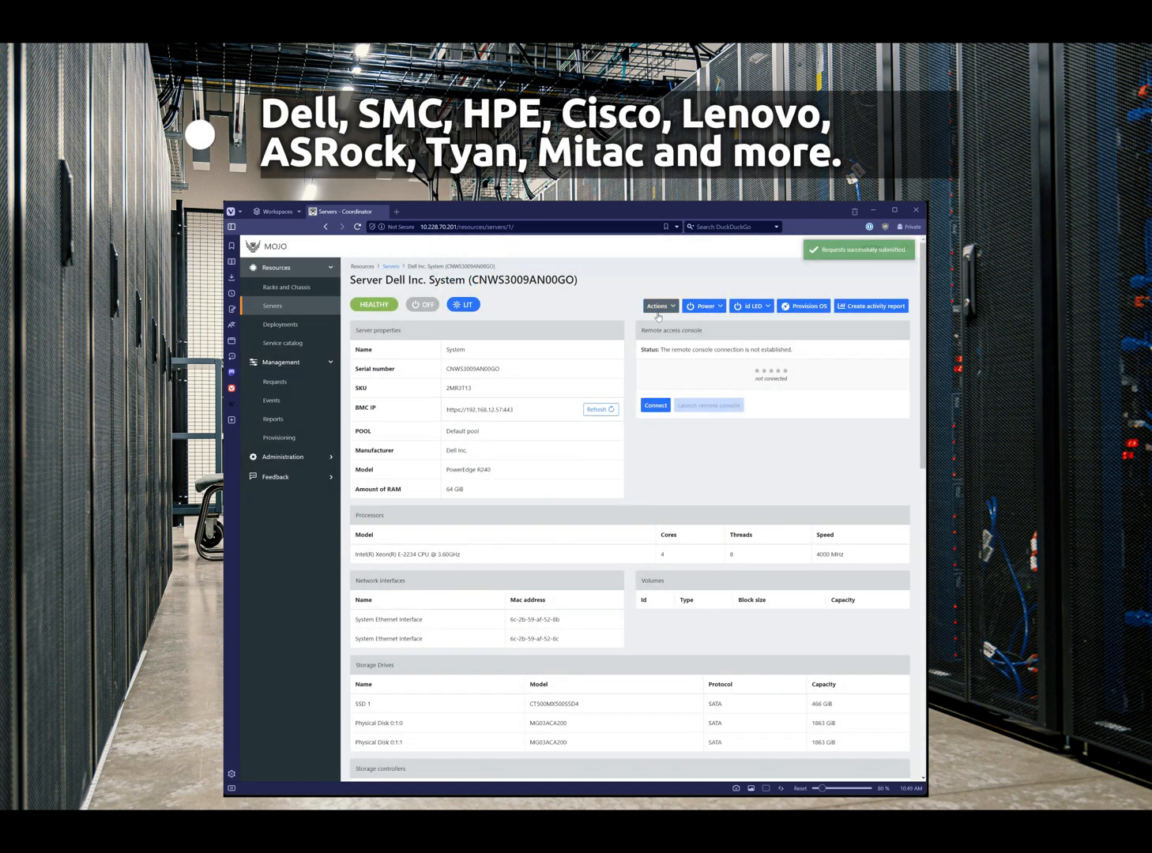
Open the firmware update settings for the Dell PowerEdge R240 server
left_click(683, 387)
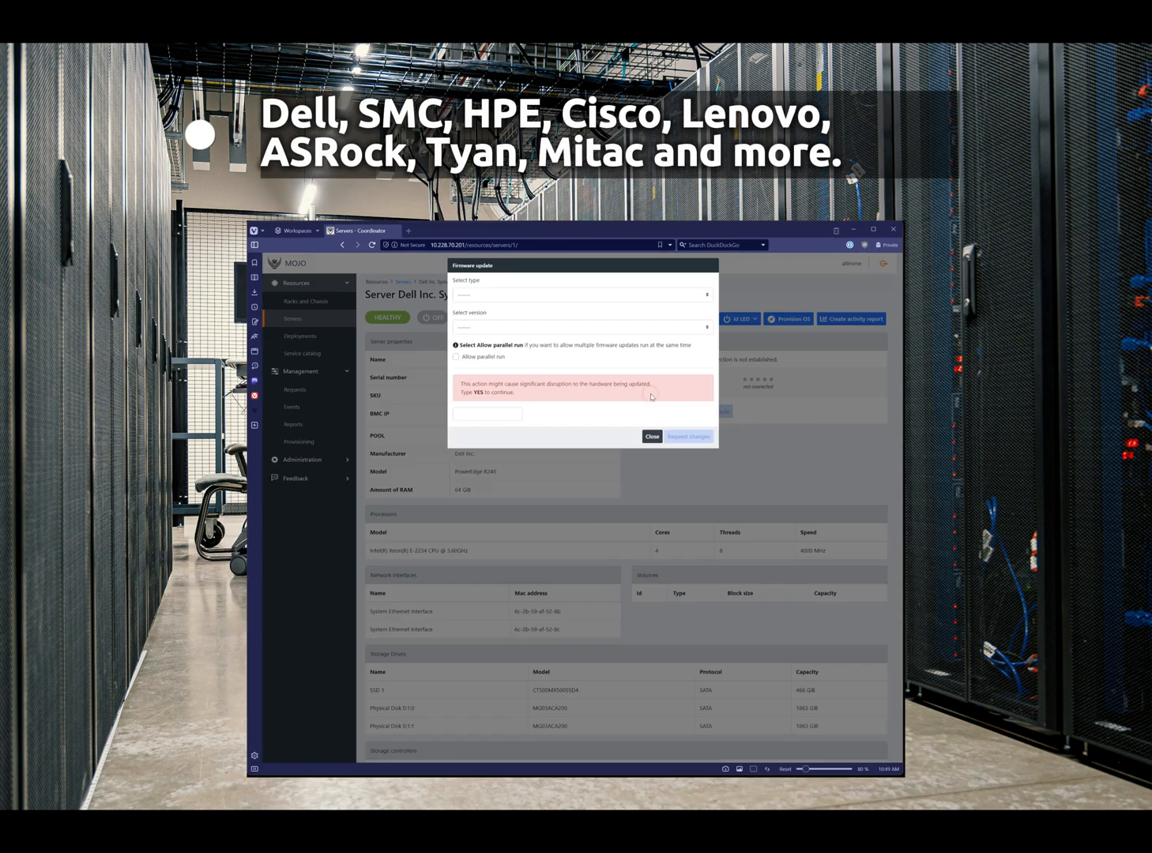